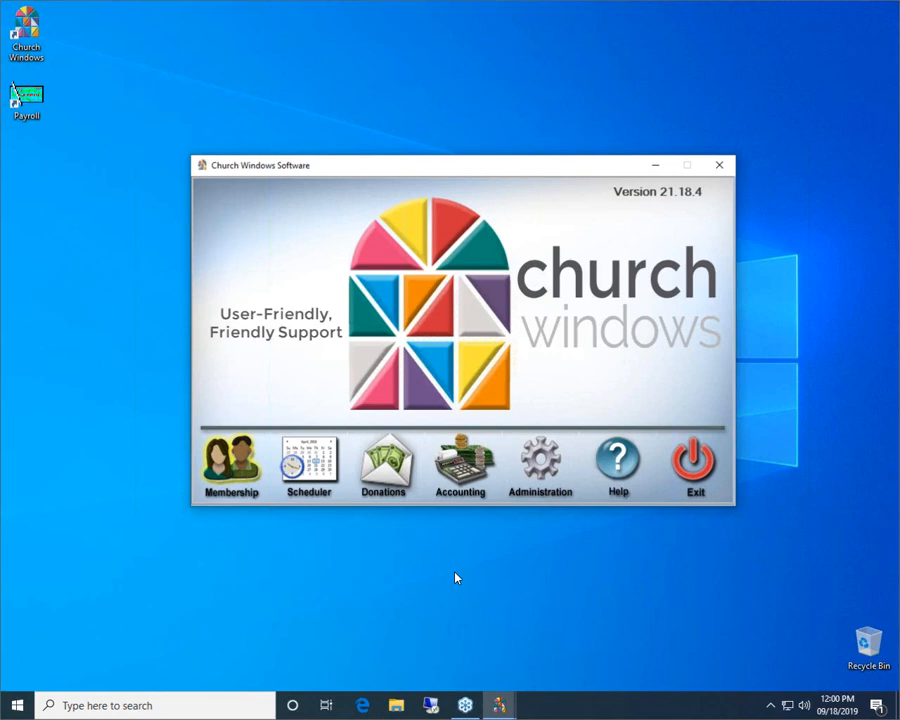
- Open the Membership module
{"action": "left_click", "coordinate": [218, 473]}
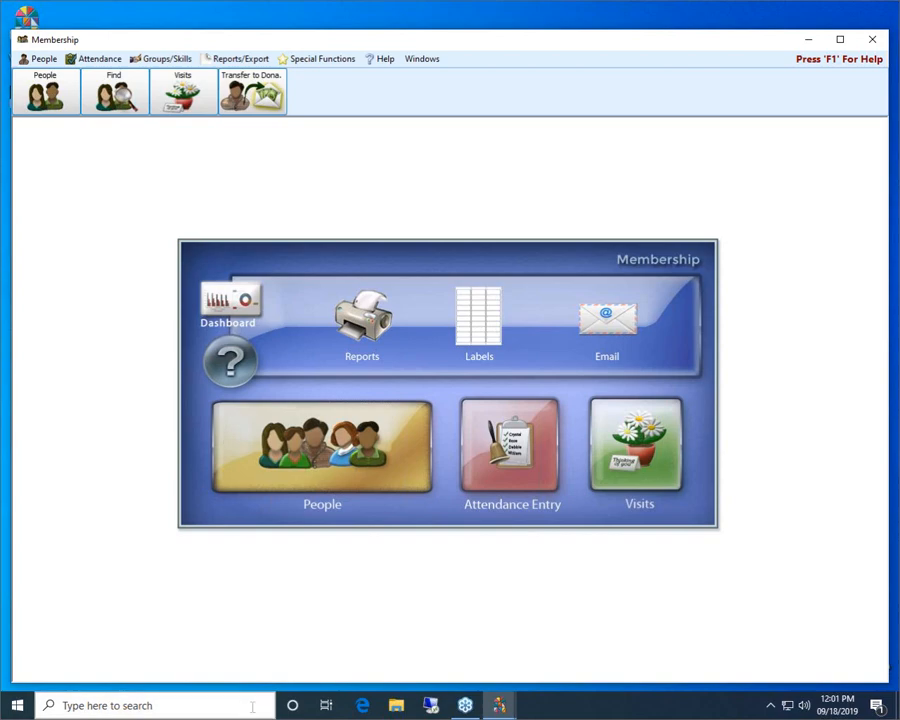
- Switch to Edge and look through the Membership entries on the Church Windows Training Workbooks page, then close the browser
{"action": "left_click", "coordinate": [363, 705]}
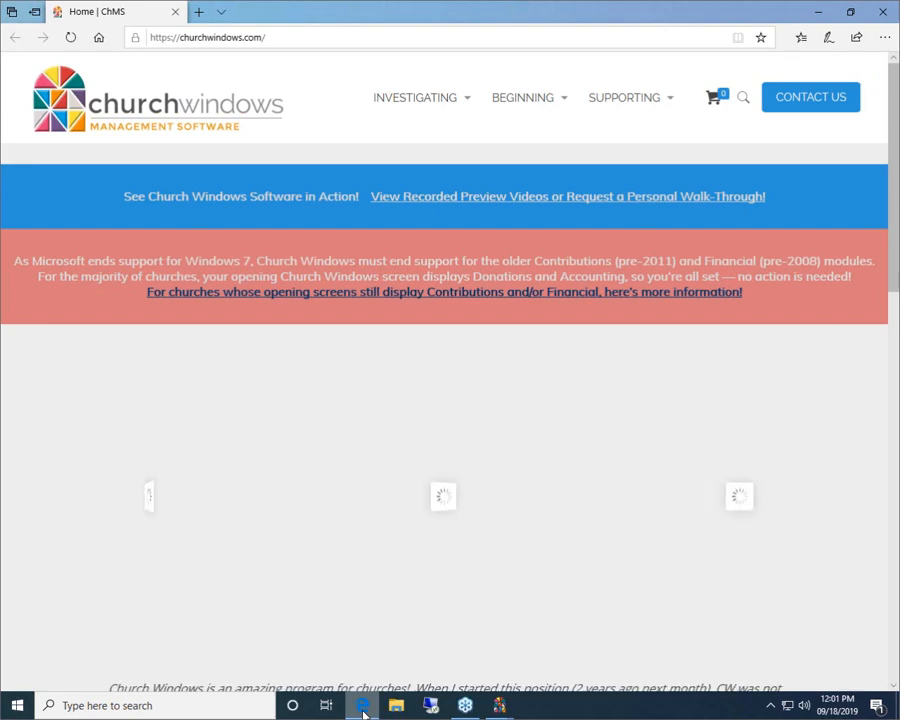
{"action": "mouse_move", "coordinate": [546, 113]}
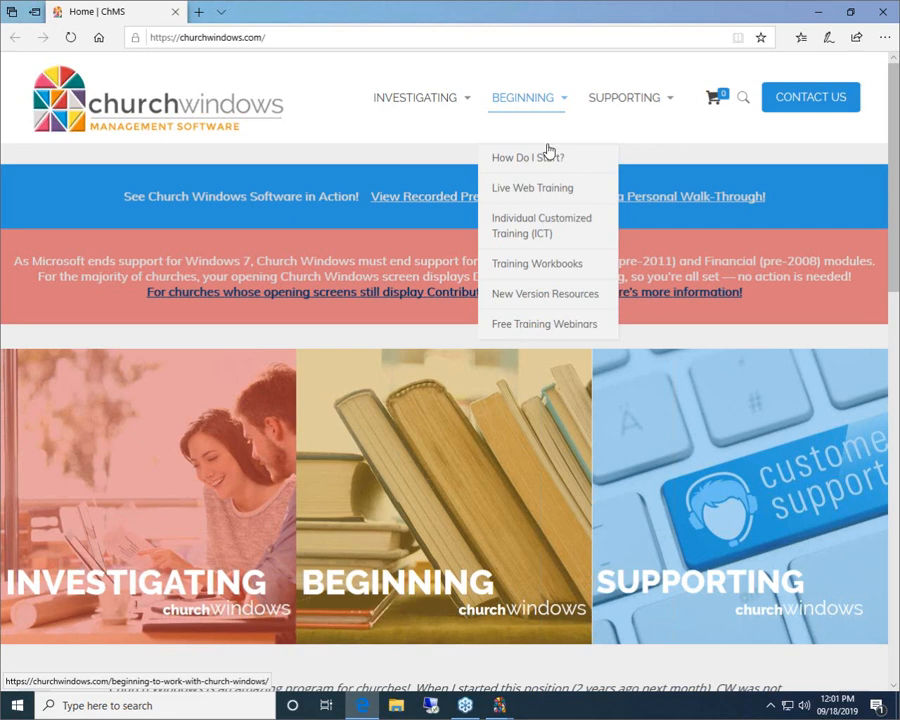
{"action": "left_click", "coordinate": [523, 270]}
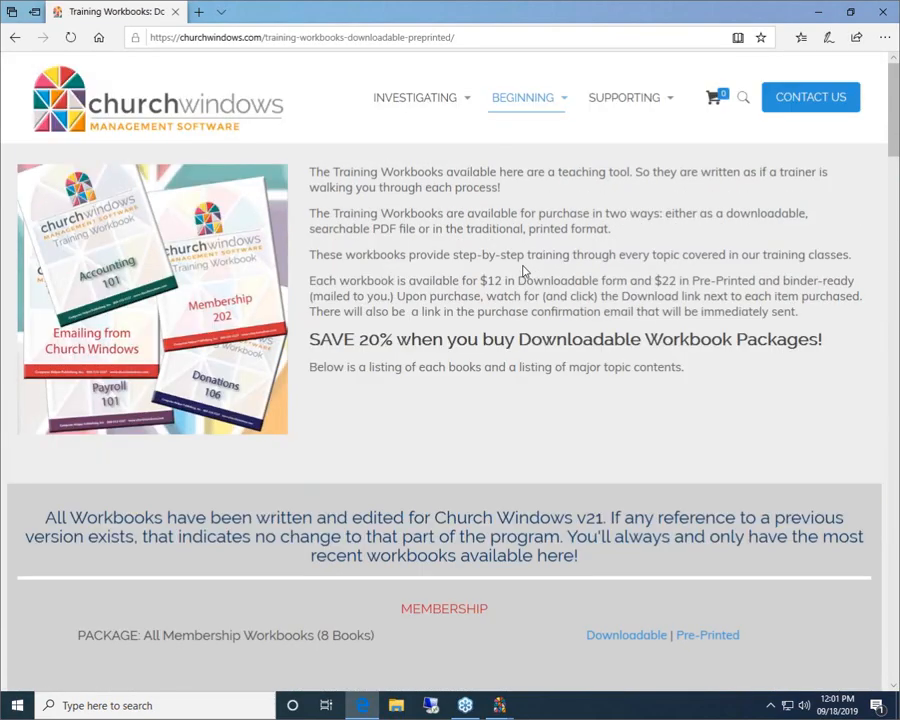
{"action": "scroll", "coordinate": [523, 270], "scroll_direction": "down", "scroll_amount": 5}
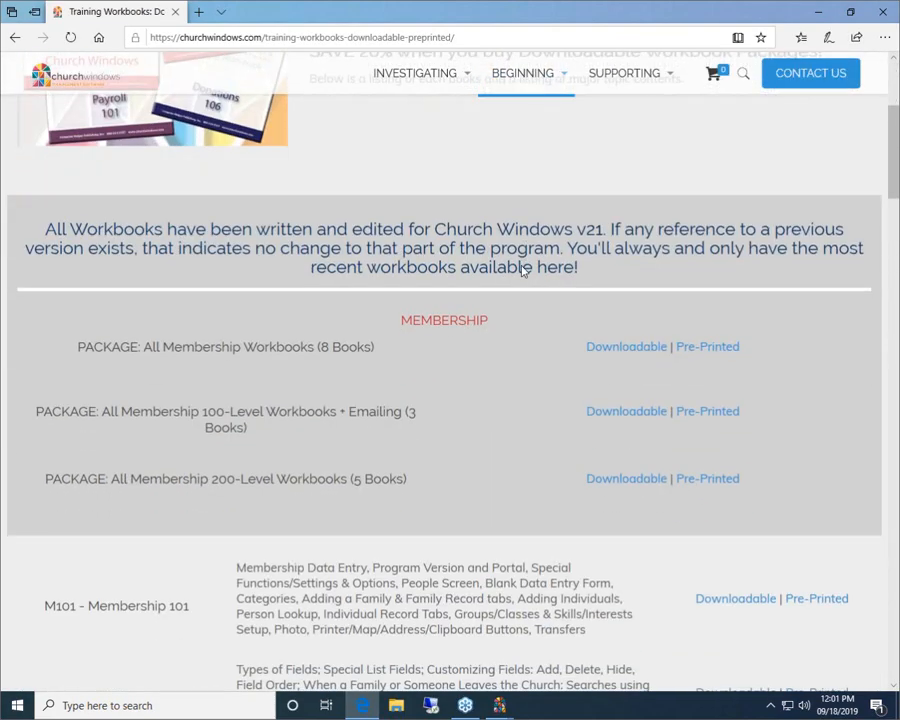
{"action": "scroll", "coordinate": [521, 270], "scroll_direction": "down", "scroll_amount": 4}
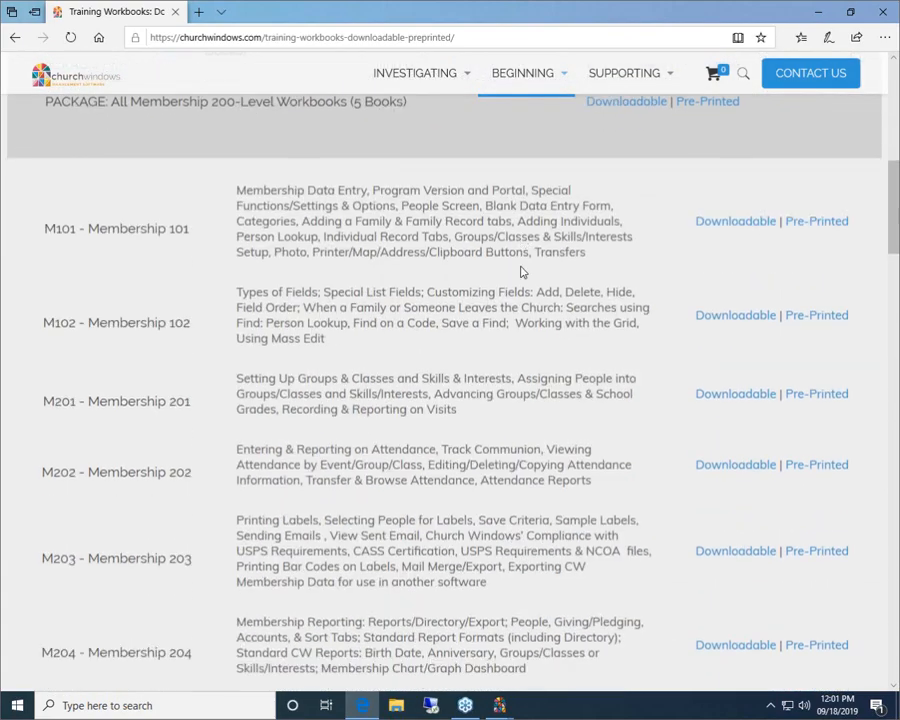
{"action": "scroll", "coordinate": [520, 270], "scroll_direction": "down", "scroll_amount": 4}
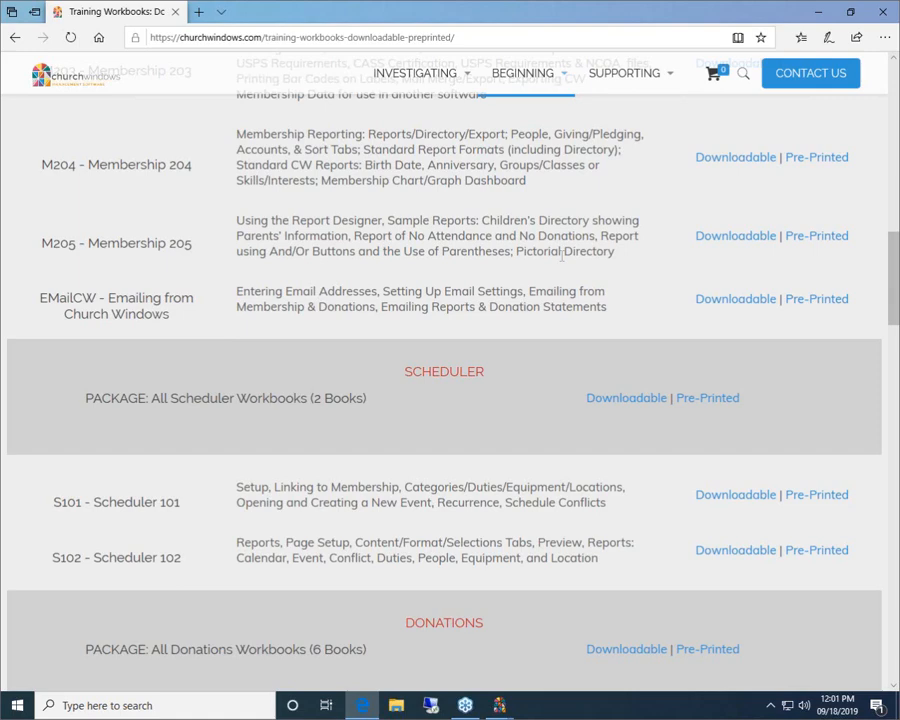
{"action": "left_click", "coordinate": [886, 12]}
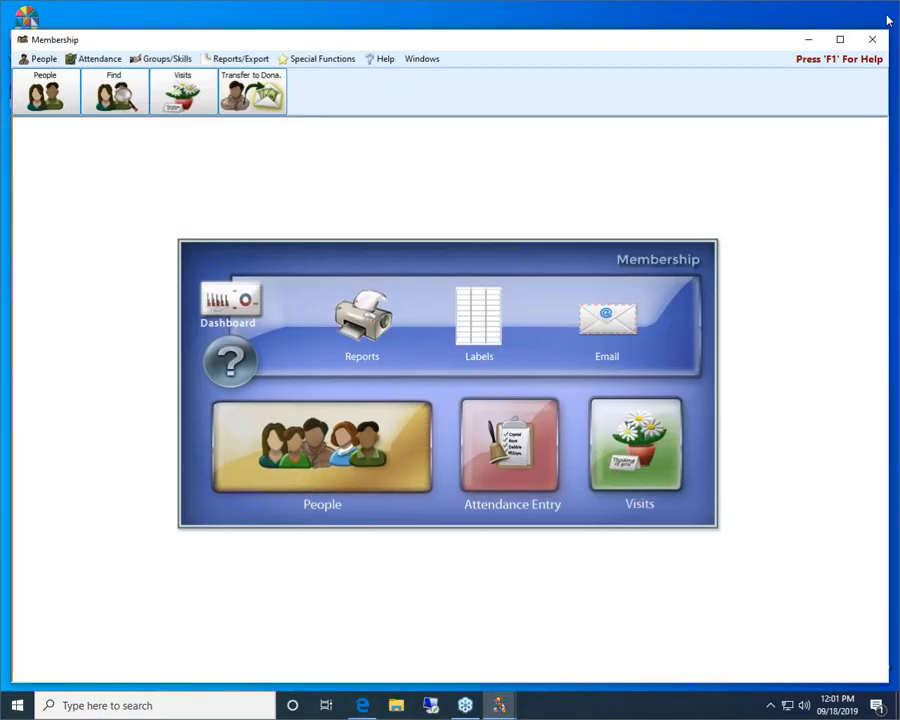
- Start a membership report with the default people selection and proceed to choosing the report layout
{"action": "left_click", "coordinate": [366, 338]}
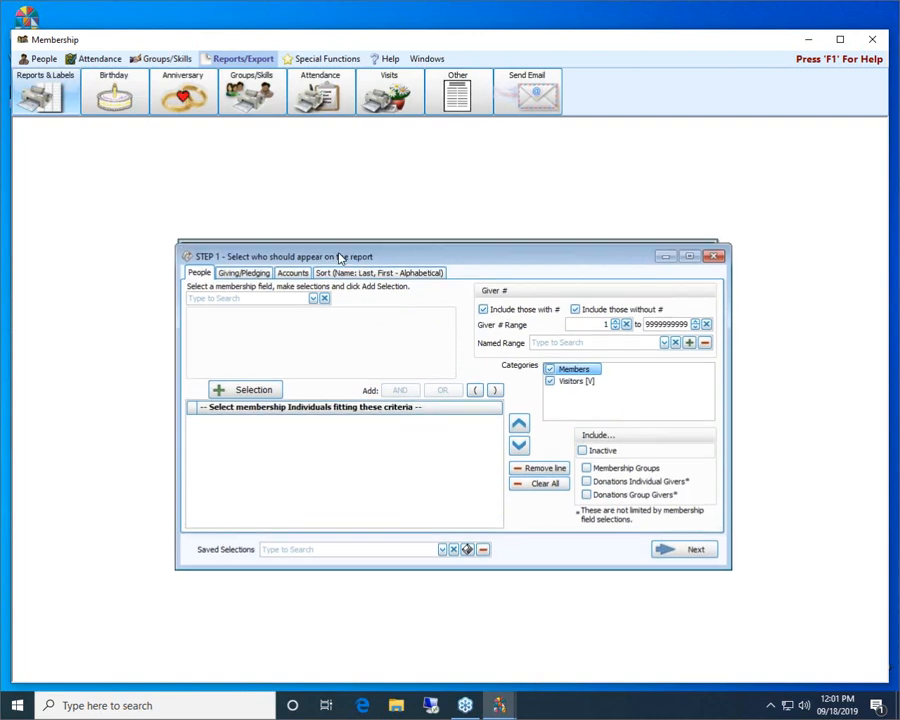
{"action": "left_click_drag", "start_coordinate": [340, 258], "coordinate": [337, 243]}
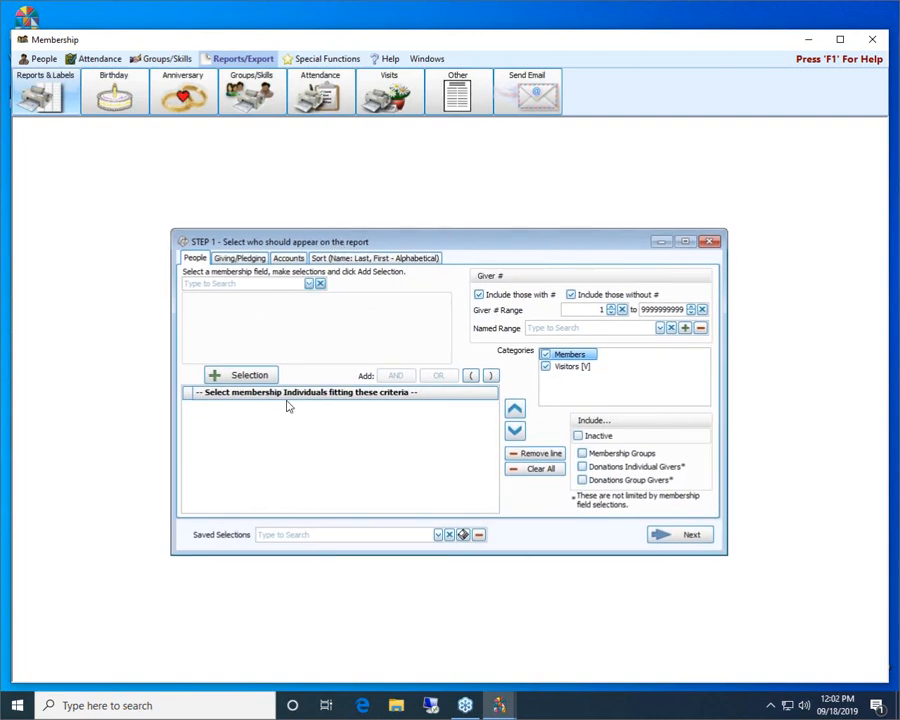
{"action": "left_click", "coordinate": [682, 537]}
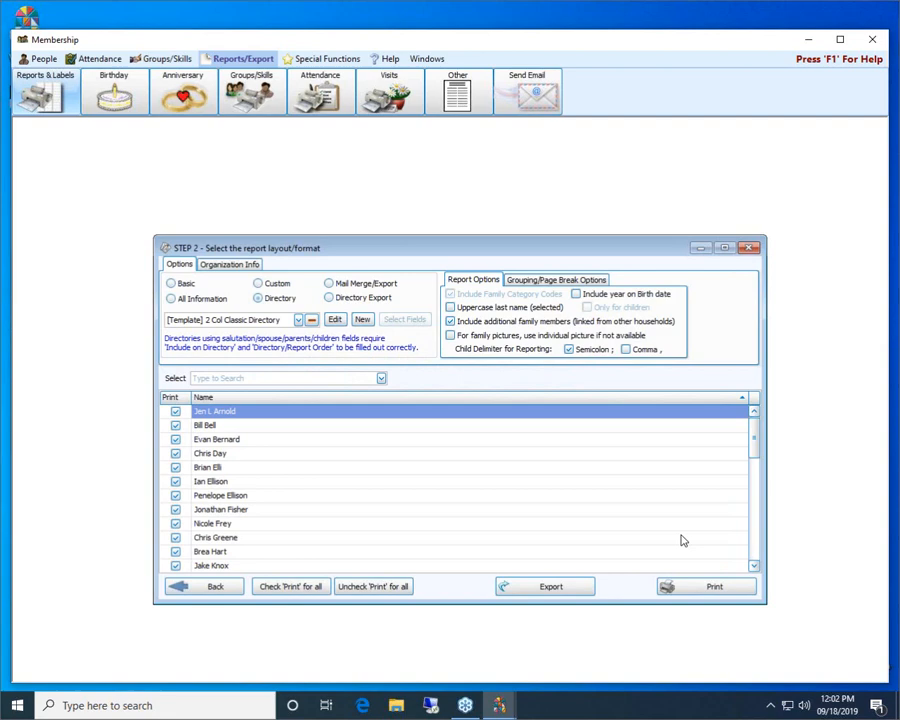
- Preview the directory report using the Horizontal Picture Directory template and close the preview
{"action": "left_click", "coordinate": [300, 321]}
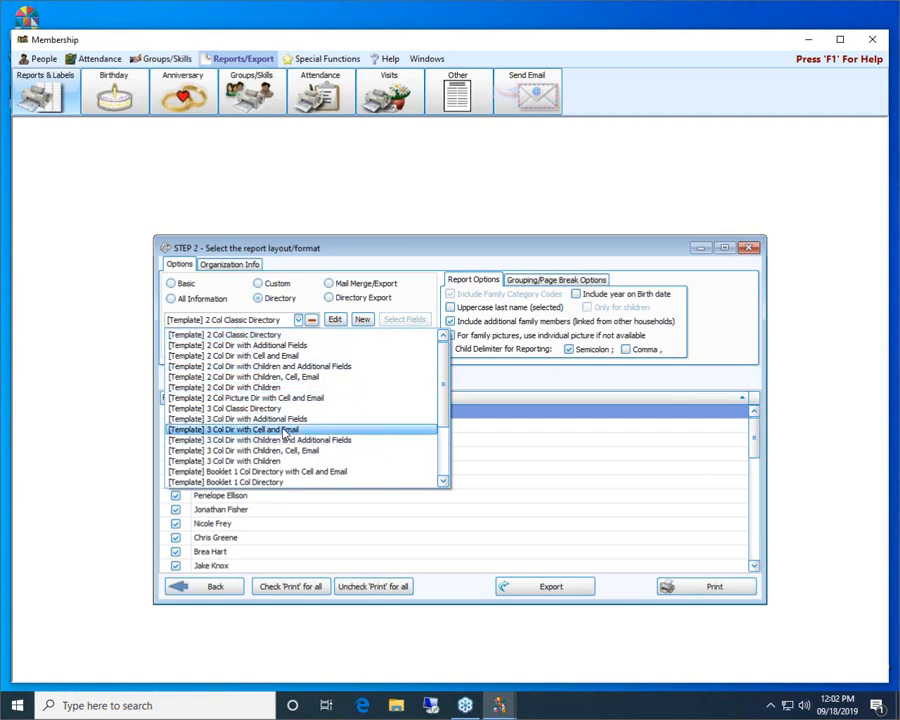
{"action": "scroll", "coordinate": [279, 405], "scroll_direction": "down", "scroll_amount": 2}
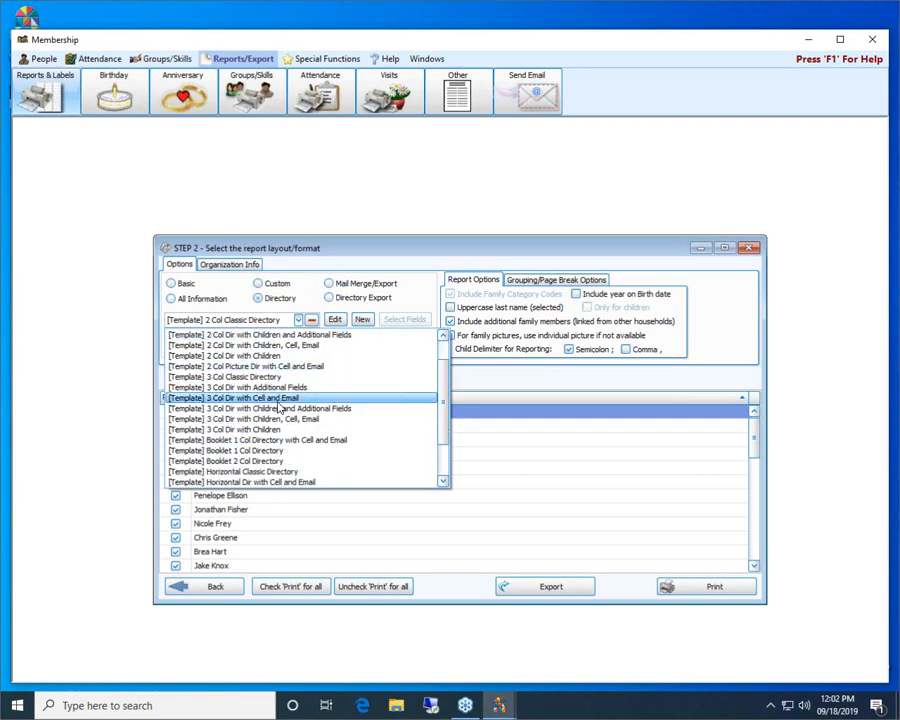
{"action": "scroll", "coordinate": [279, 405], "scroll_direction": "down", "scroll_amount": 1}
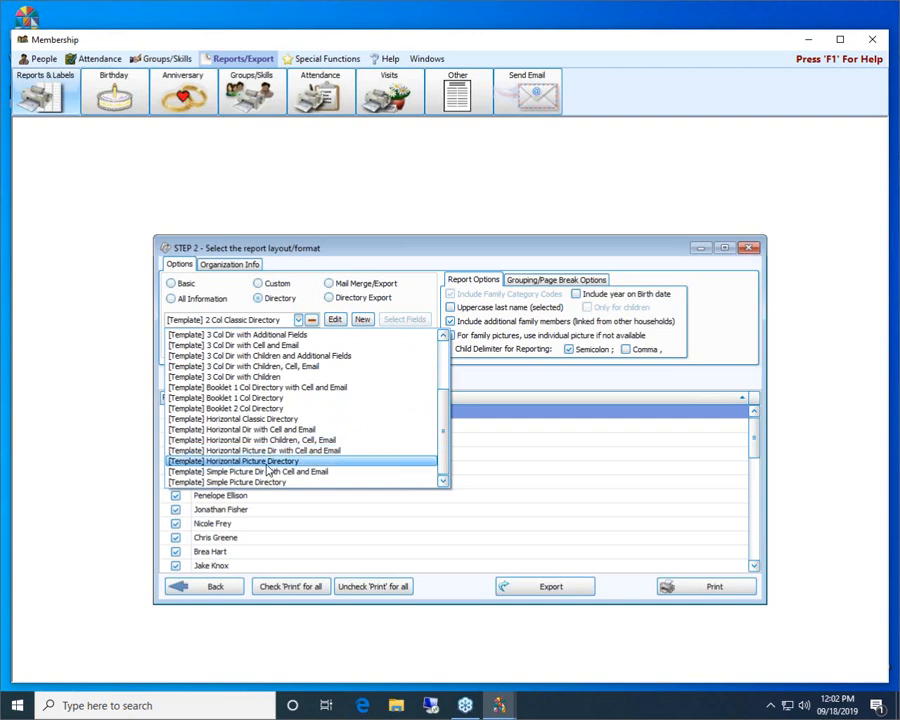
{"action": "left_click", "coordinate": [271, 464]}
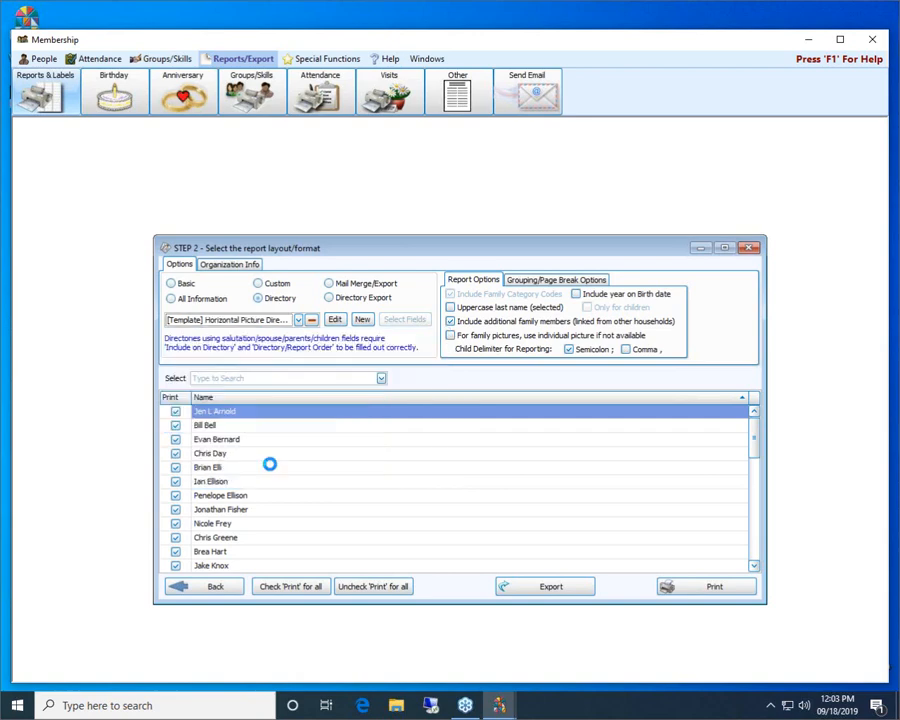
{"action": "left_click", "coordinate": [723, 592]}
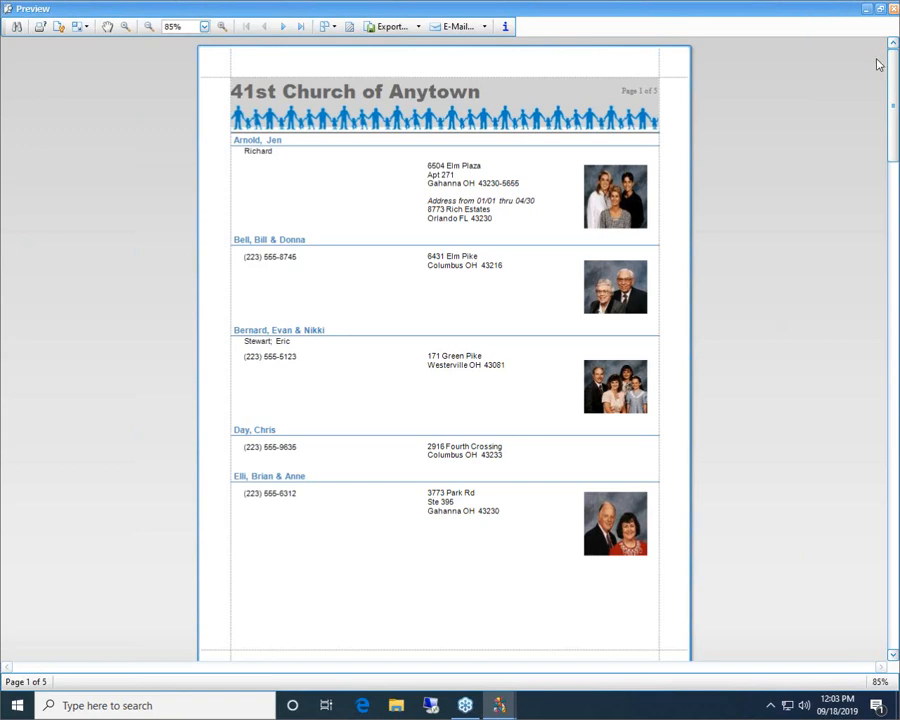
{"action": "left_click", "coordinate": [895, 10]}
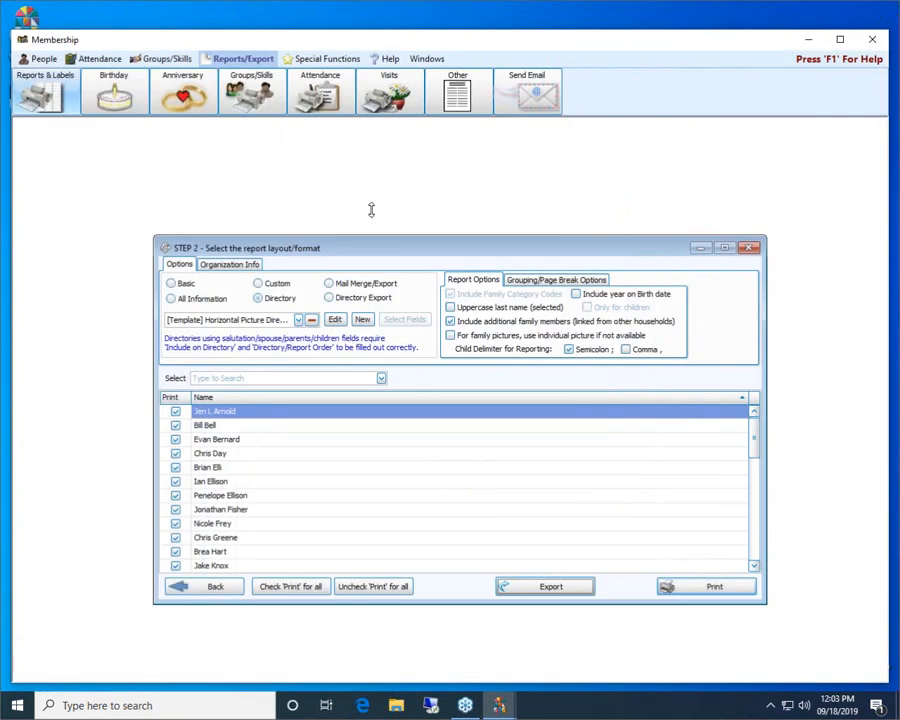
- Preview the directory report using the Simple Picture Directory template and close the preview
{"action": "left_click", "coordinate": [297, 320]}
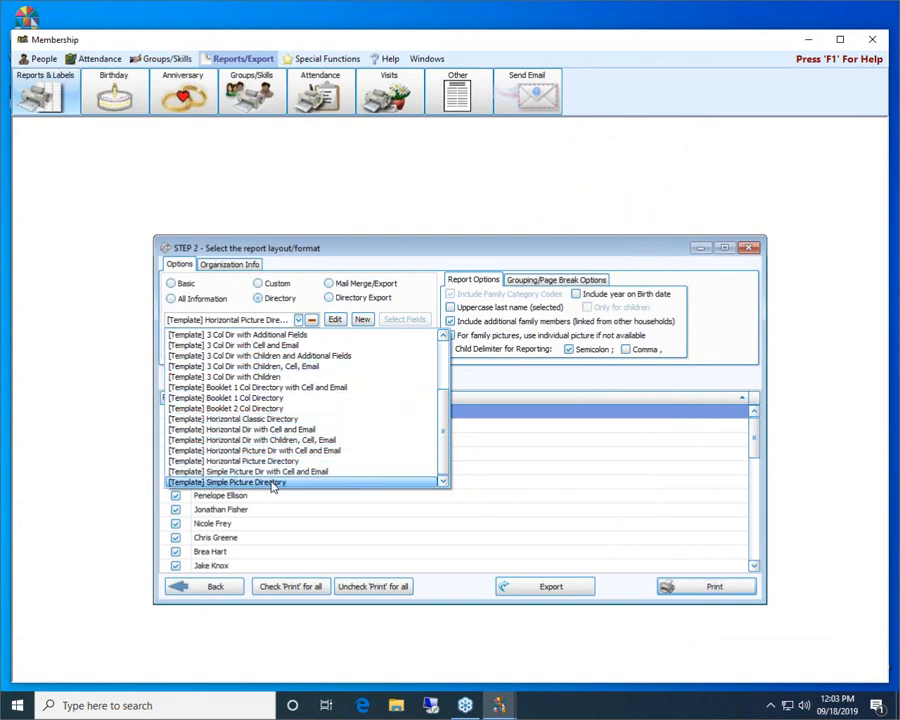
{"action": "left_click", "coordinate": [271, 483]}
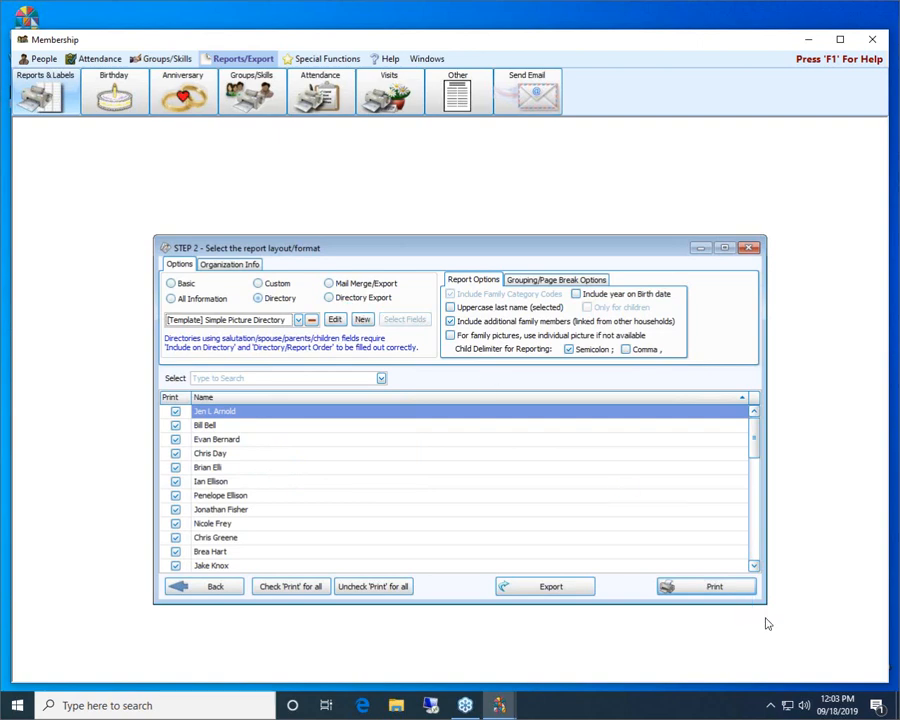
{"action": "left_click", "coordinate": [712, 587]}
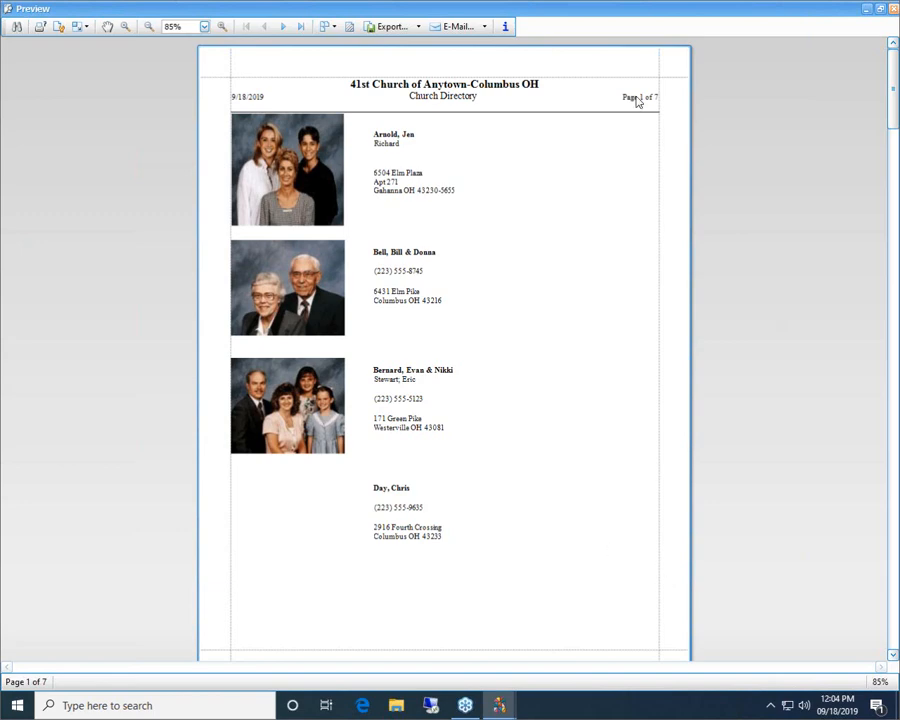
{"action": "left_click", "coordinate": [892, 9]}
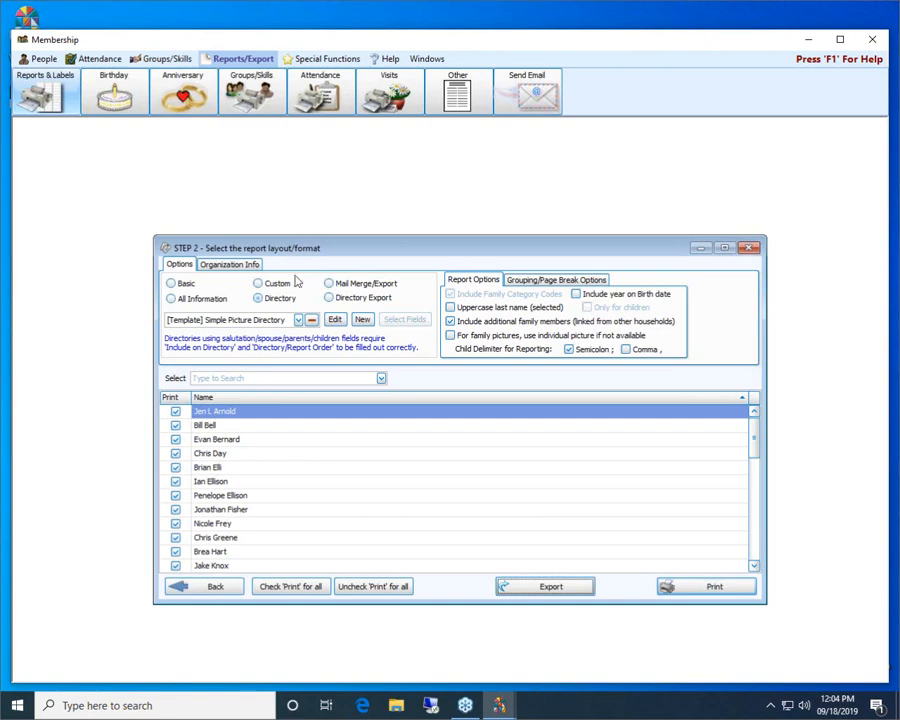
- Set the report format to Custom and look through the available templates without choosing a different one
{"action": "left_click", "coordinate": [262, 284]}
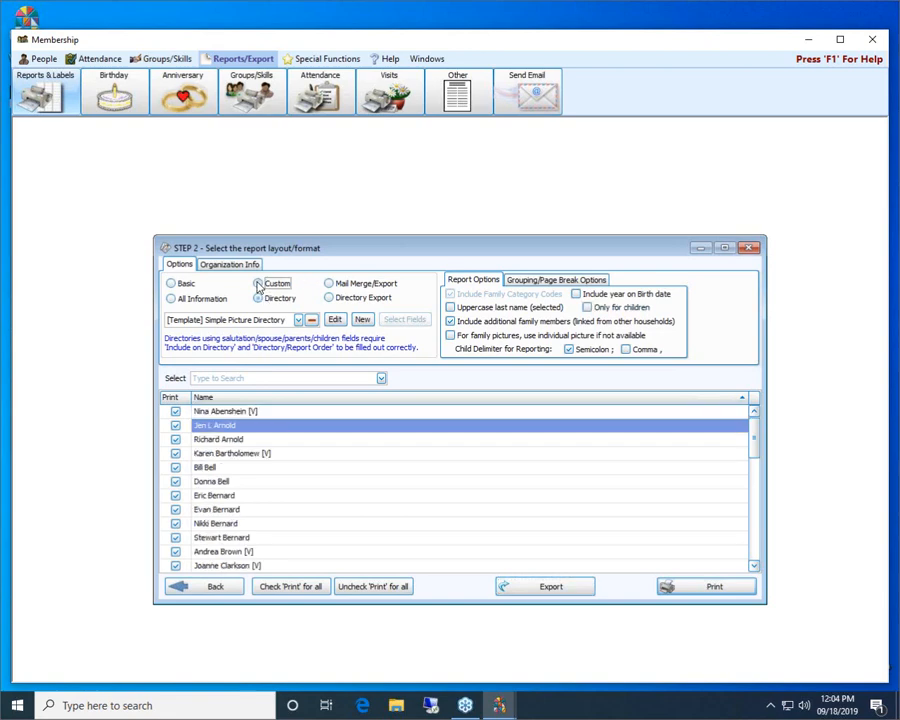
{"action": "left_click", "coordinate": [297, 320]}
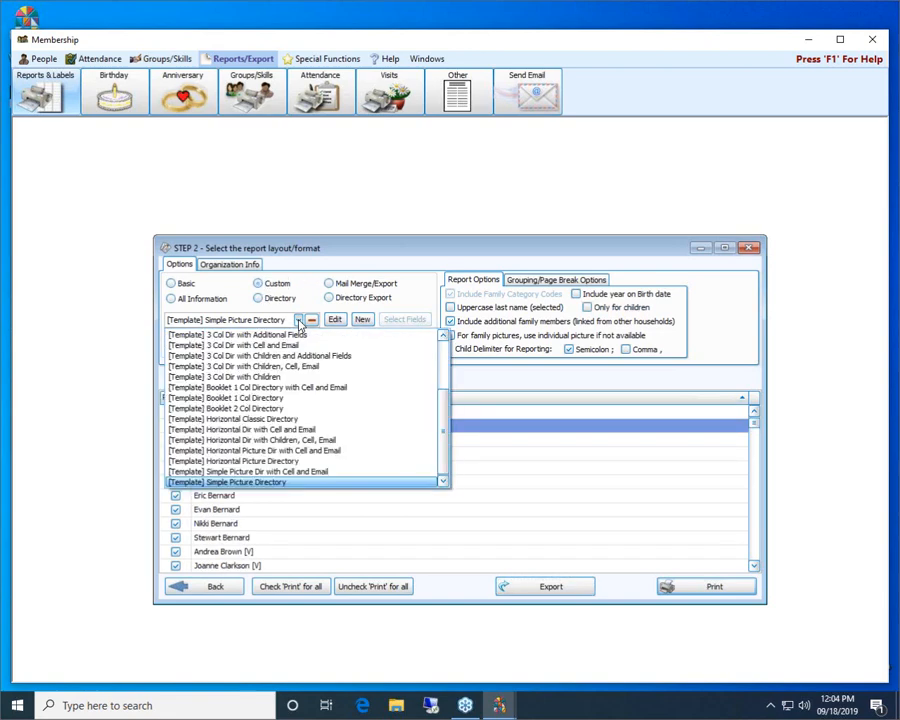
{"action": "left_click_drag", "start_coordinate": [438, 416], "coordinate": [440, 352]}
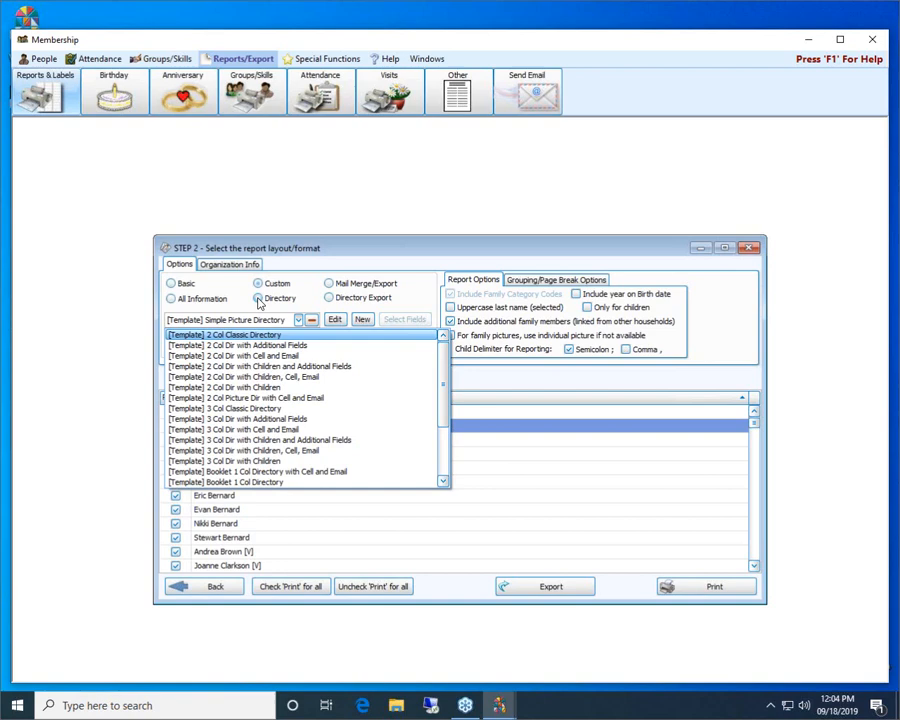
{"action": "left_click", "coordinate": [311, 285]}
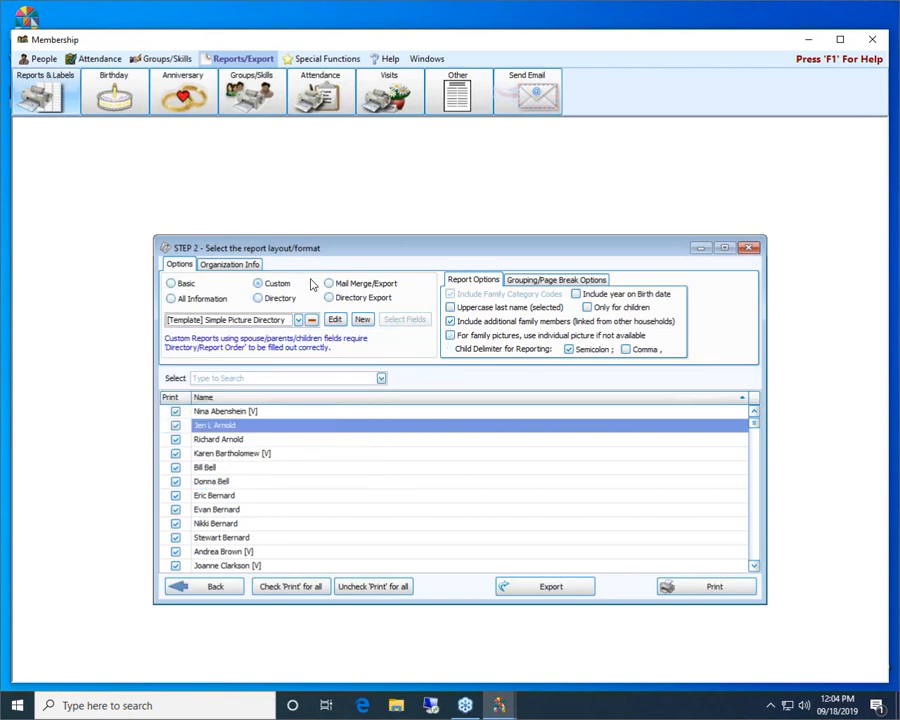
- Create a new portrait Letter-size custom report named "My Directory"
{"action": "left_click", "coordinate": [361, 319]}
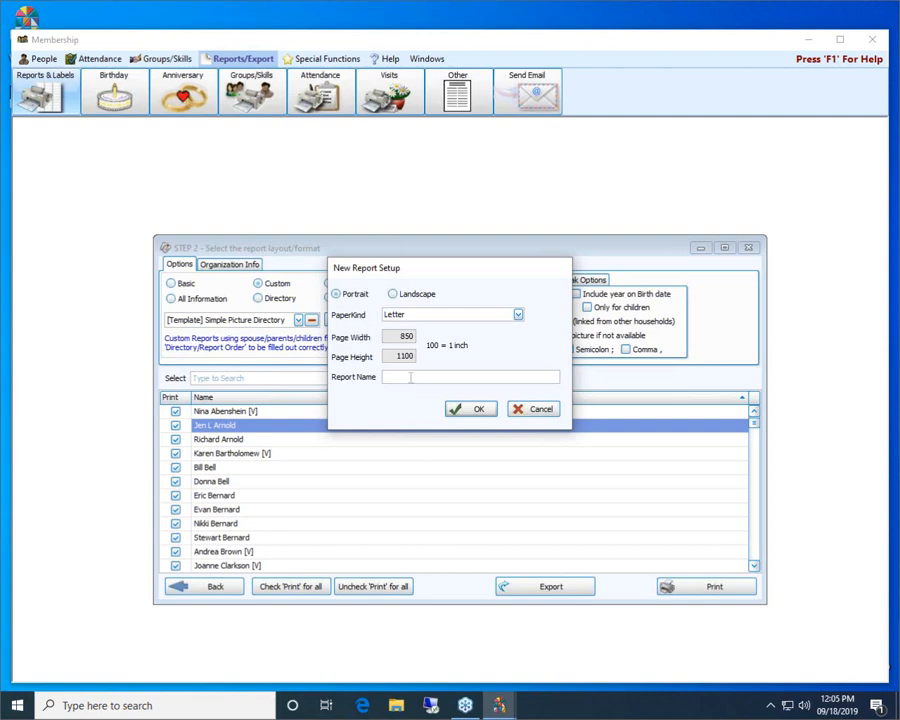
{"action": "type", "text": "My Directory"}
{"action": "left_click", "coordinate": [462, 409]}
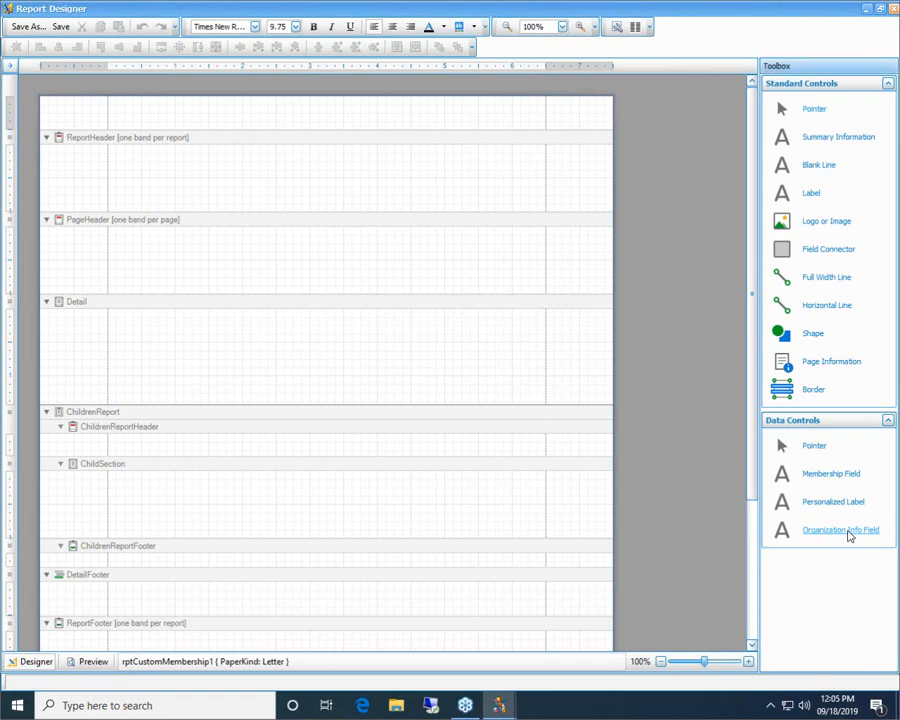
- Add an Organization Info field for the Organization Name to the ReportHeader band
{"action": "left_click_drag", "start_coordinate": [848, 536], "coordinate": [310, 160]}
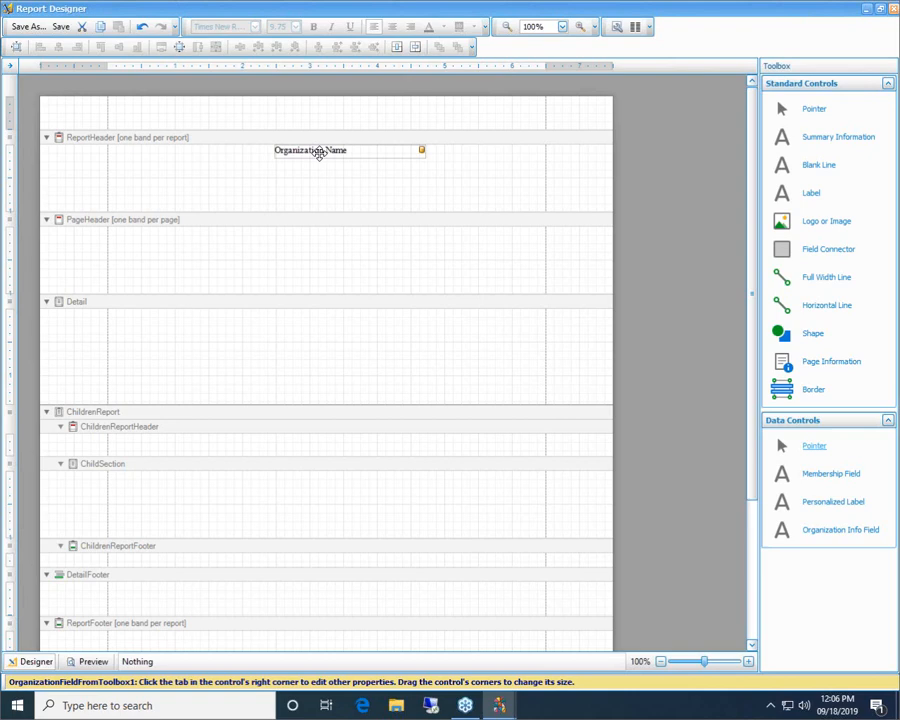
{"action": "left_click", "coordinate": [319, 153]}
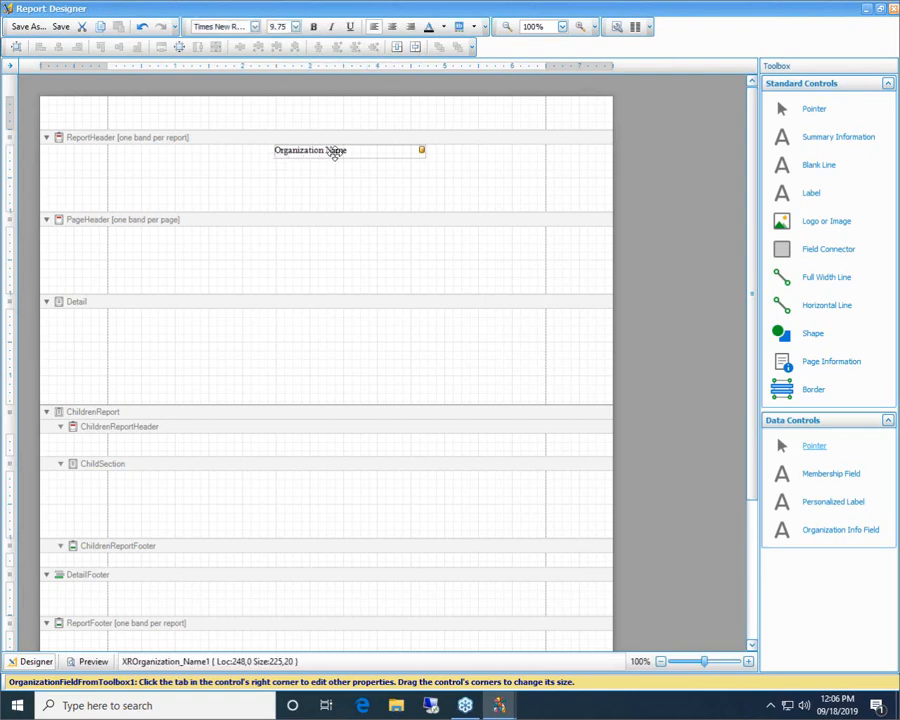
{"action": "double_click", "coordinate": [335, 152]}
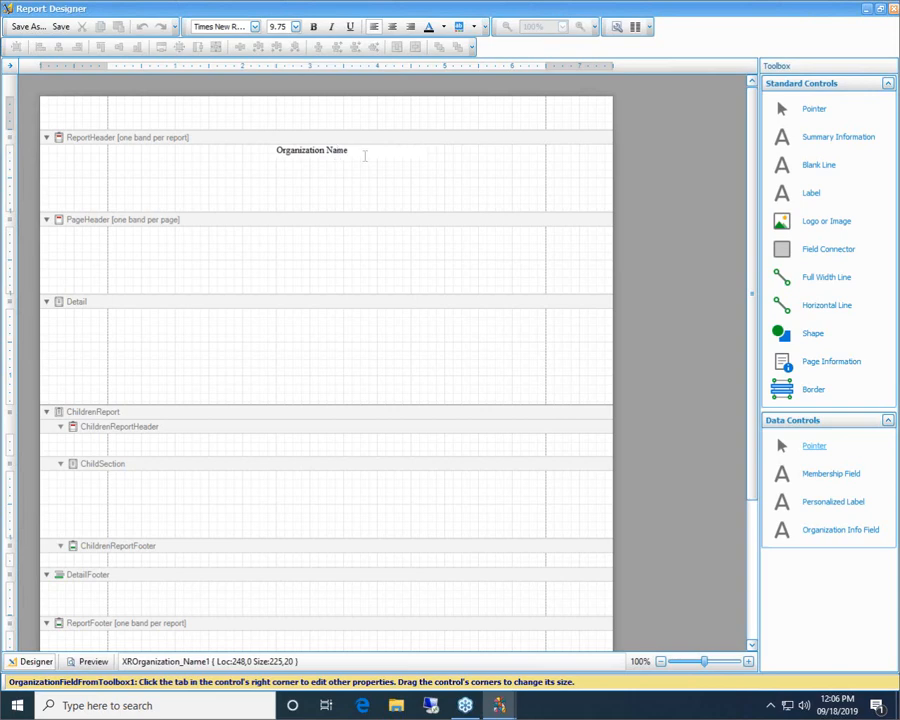
{"action": "left_click", "coordinate": [367, 187]}
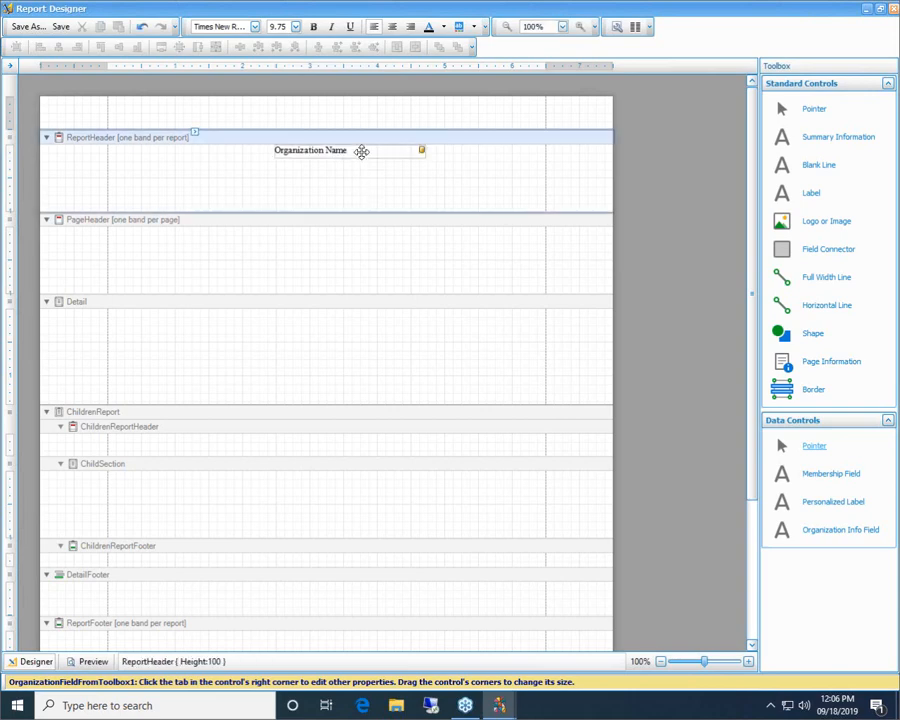
- Stretch the Organization Name field across the ReportHeader almost from margin to margin, about 630 units wide
{"action": "left_click", "coordinate": [361, 152]}
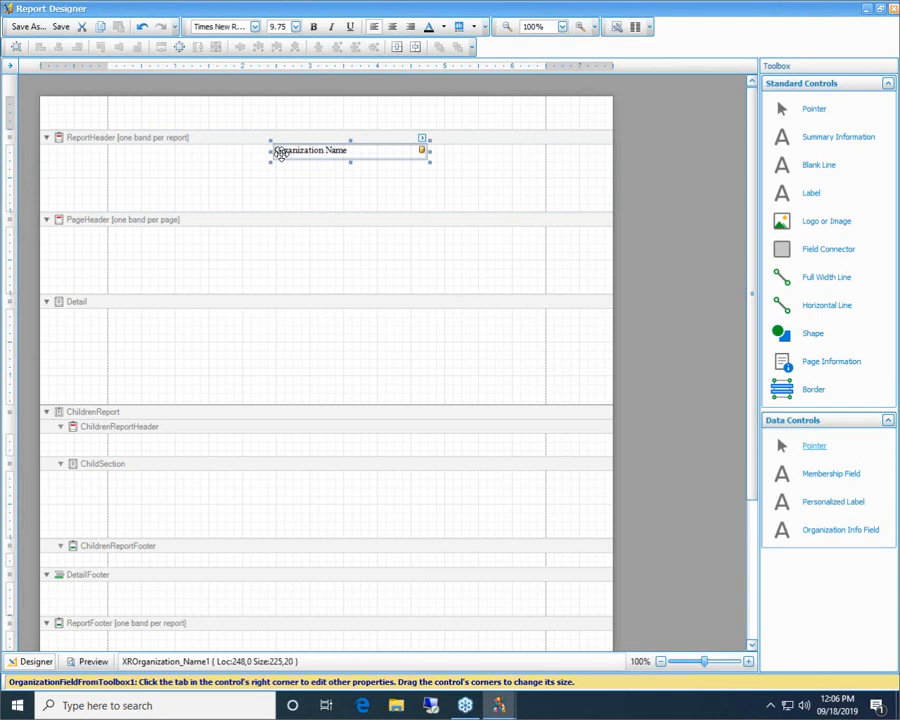
{"action": "left_click_drag", "start_coordinate": [269, 151], "coordinate": [116, 155]}
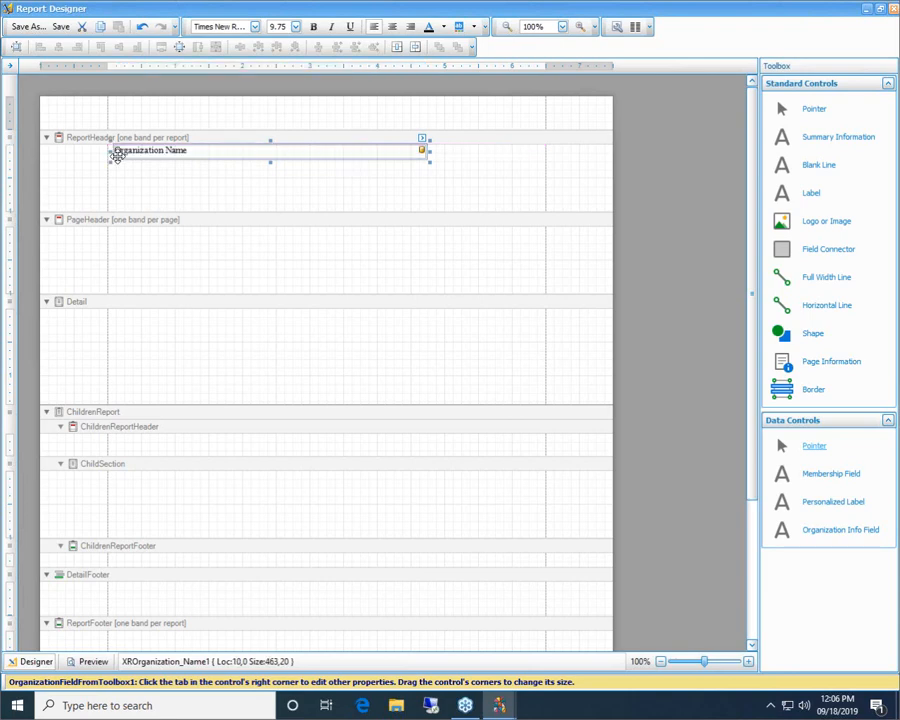
{"action": "left_click_drag", "start_coordinate": [428, 151], "coordinate": [531, 155]}
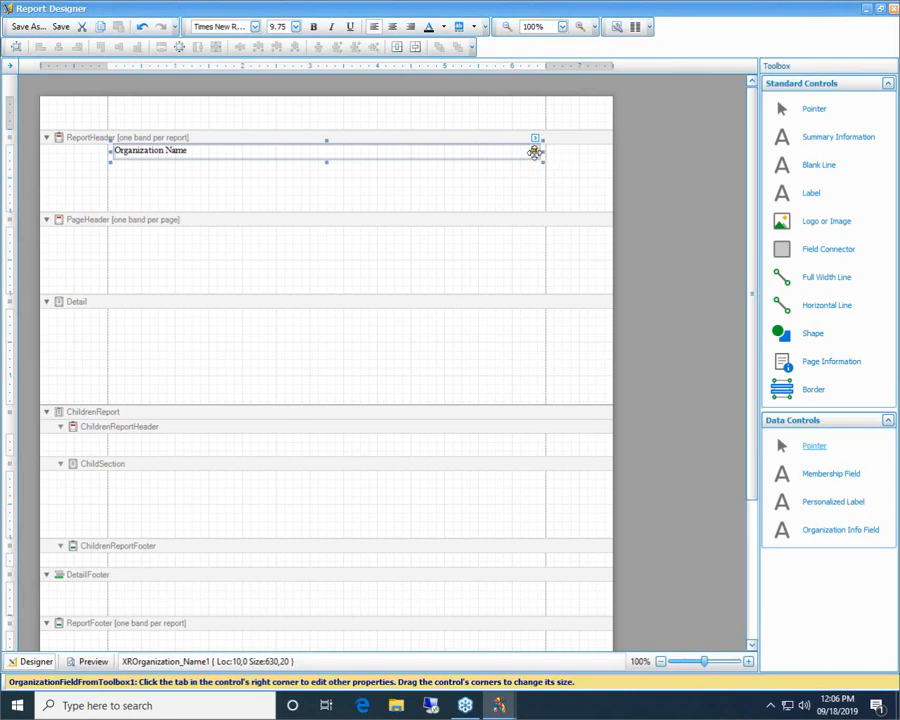
{"action": "mouse_move", "coordinate": [541, 151]}
{"action": "left_mouse_down"}
{"action": "mouse_move", "coordinate": [555, 158]}
{"action": "mouse_move", "coordinate": [541, 152]}
{"action": "left_mouse_up"}
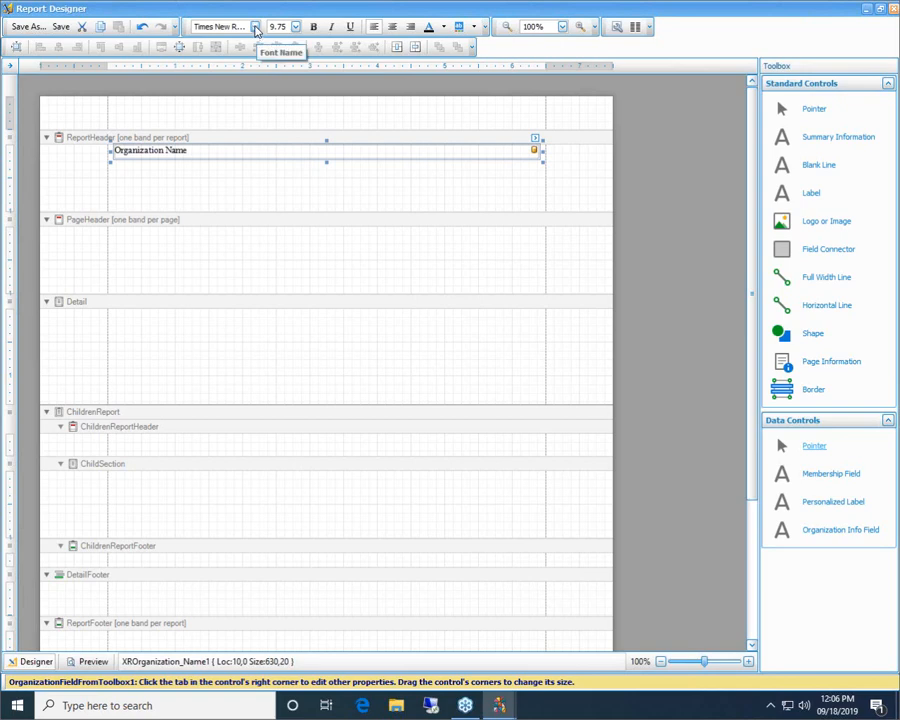
- Format the Organization Name field as 11-point, bold, centered text and shrink the ReportHeader band to just below it
{"action": "left_click", "coordinate": [296, 27]}
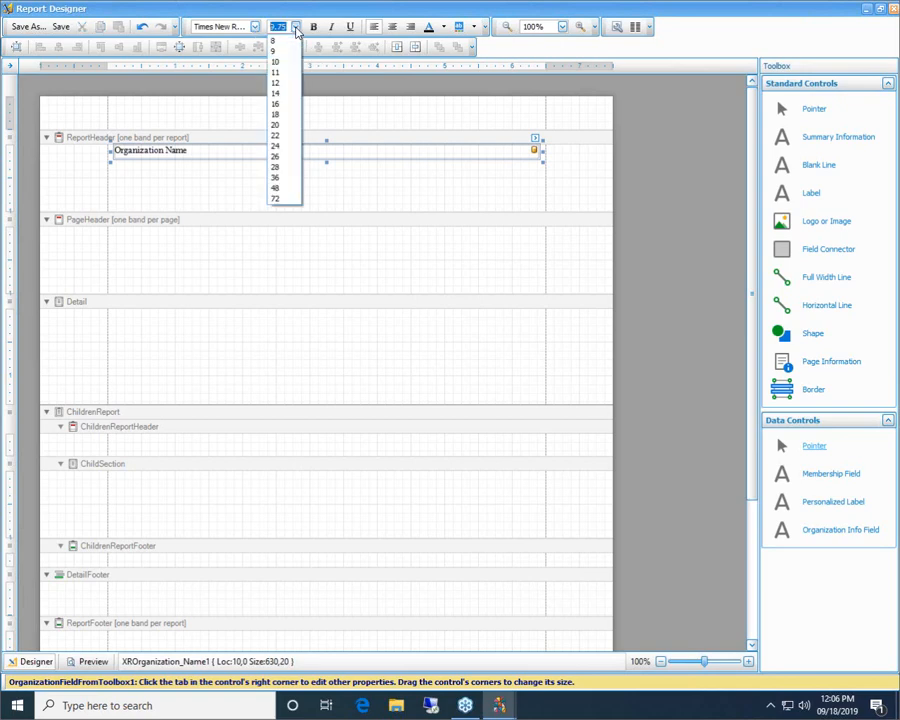
{"action": "left_click", "coordinate": [285, 73]}
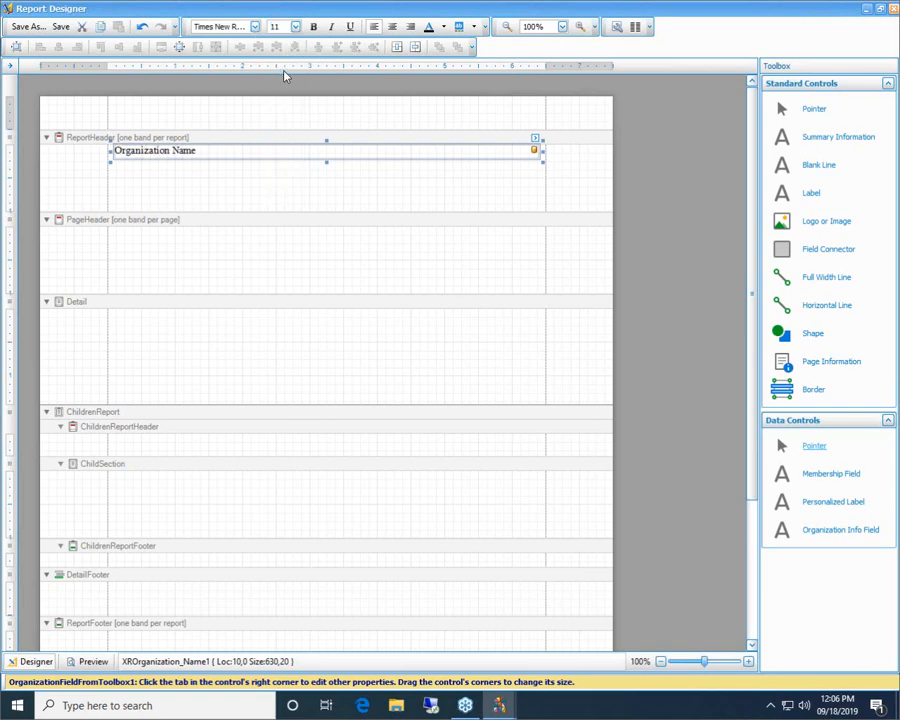
{"action": "left_click", "coordinate": [314, 28]}
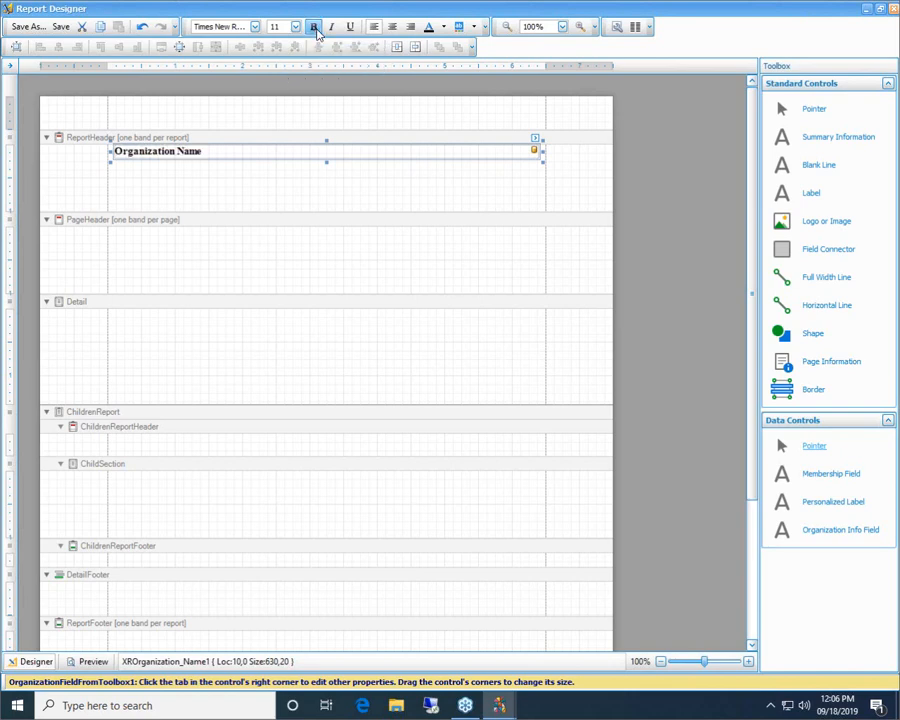
{"action": "left_click", "coordinate": [394, 28]}
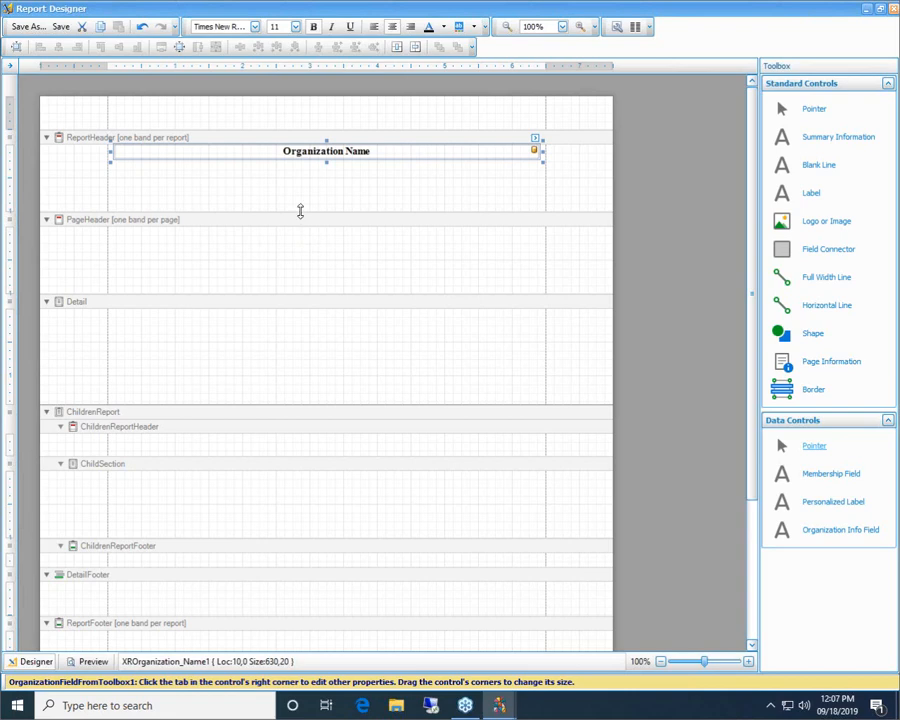
{"action": "left_click_drag", "start_coordinate": [300, 211], "coordinate": [298, 171]}
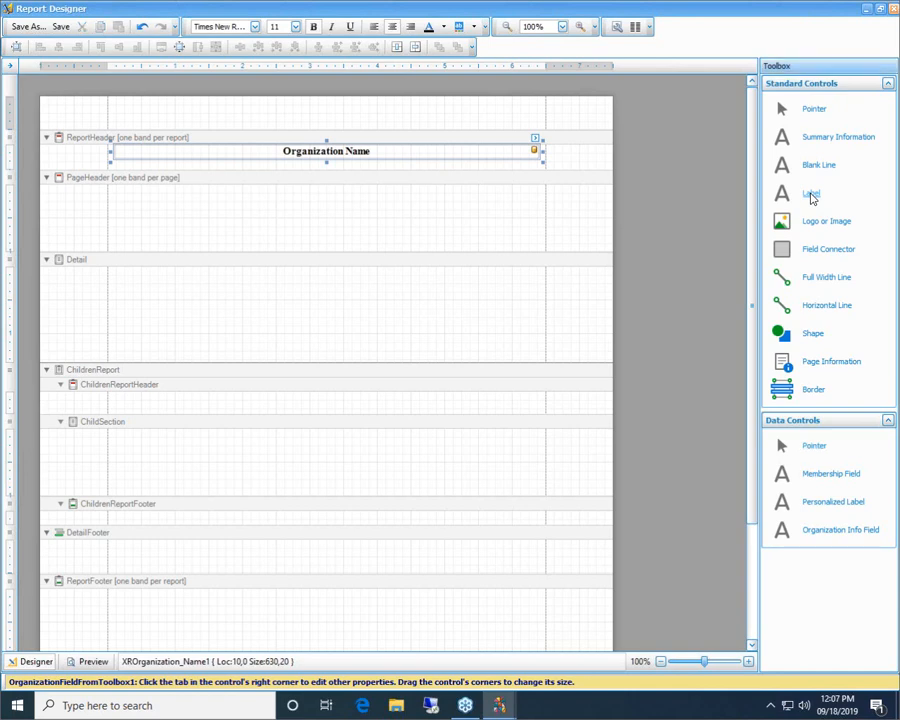
{"action": "left_click_drag", "start_coordinate": [812, 197], "coordinate": [323, 197]}
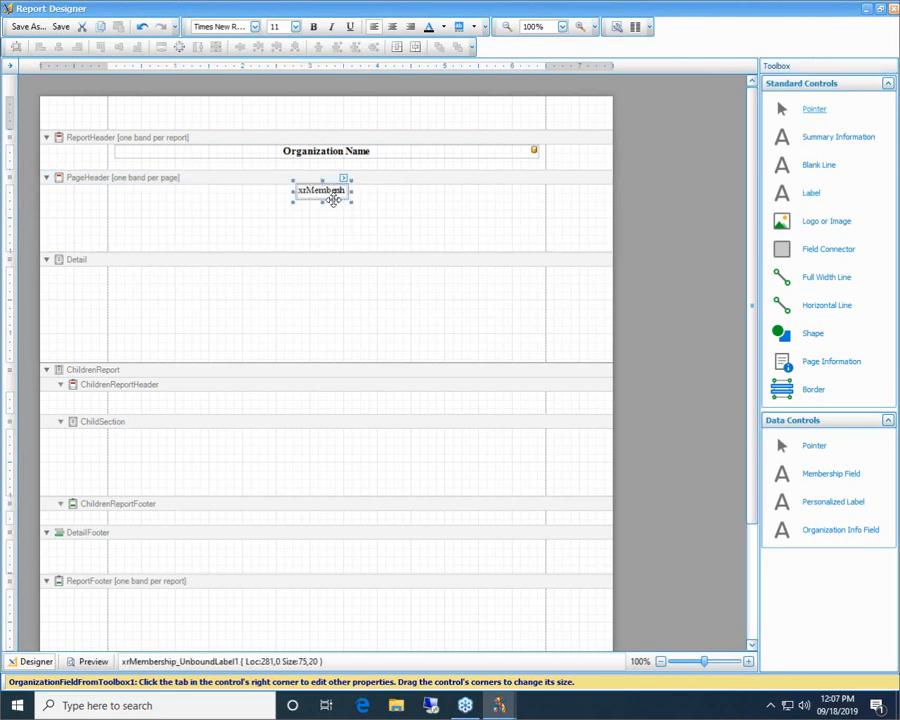
{"action": "right_click", "coordinate": [332, 198]}
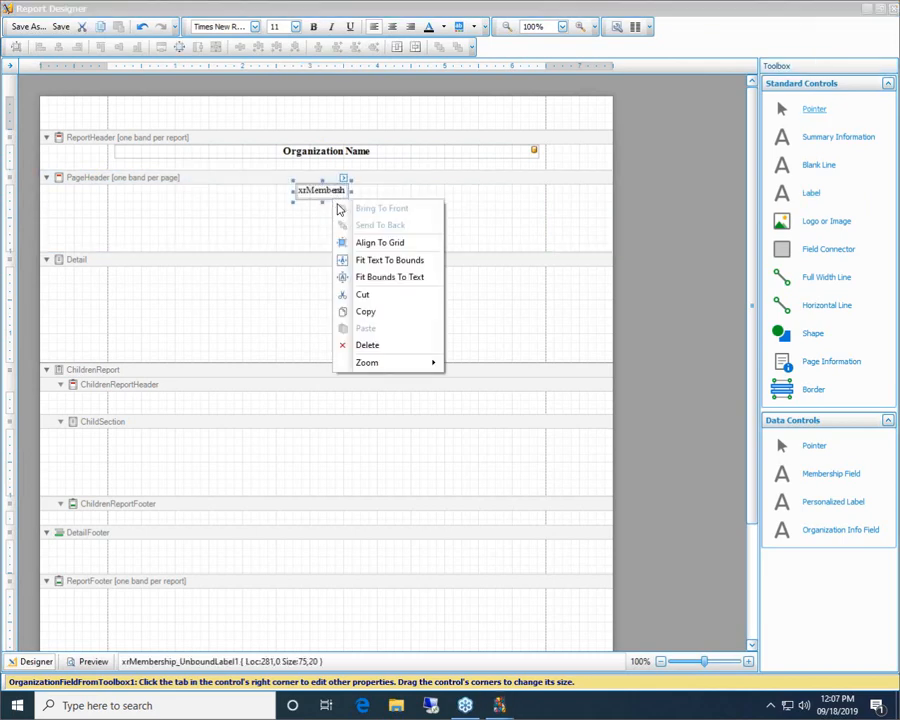
{"action": "left_click", "coordinate": [368, 345]}
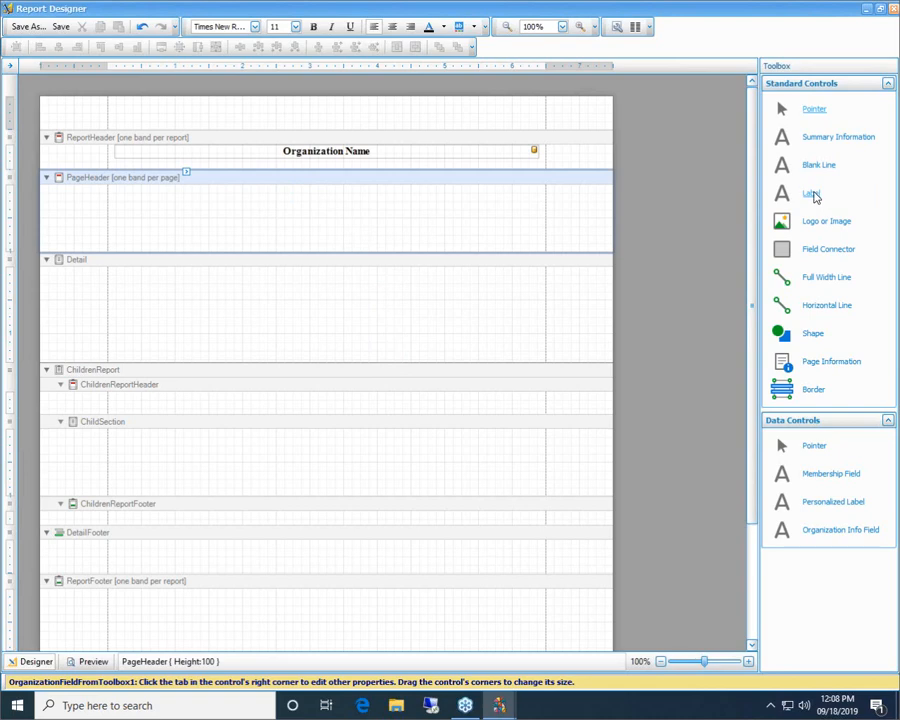
- Add a Label to the PageHeader band and stretch it almost from margin to margin, about 630 units wide
{"action": "key", "text": "ctrl+z"}
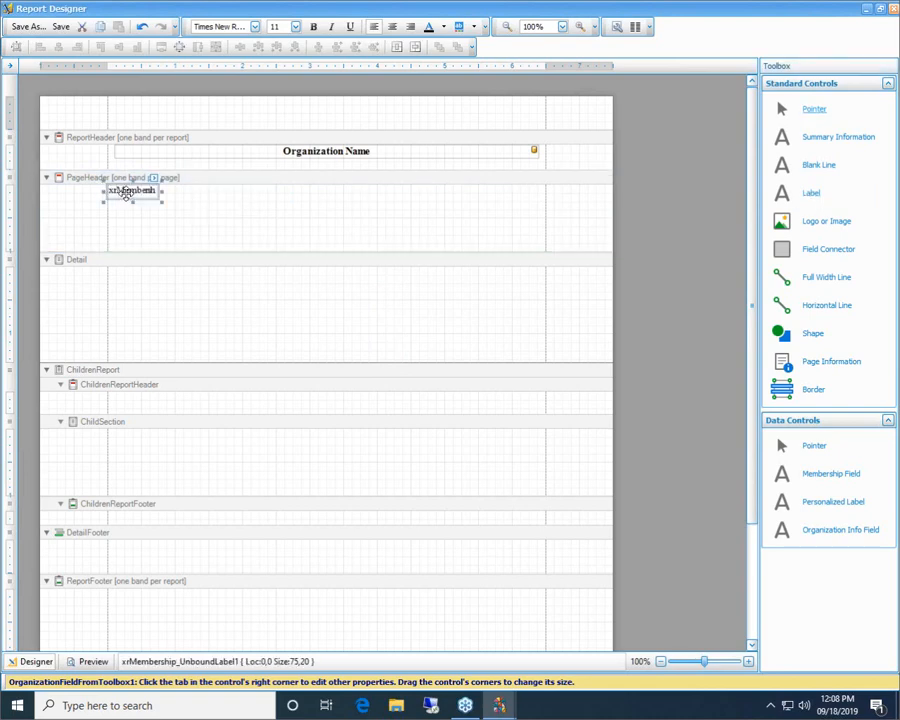
{"action": "left_click_drag", "start_coordinate": [126, 194], "coordinate": [537, 204]}
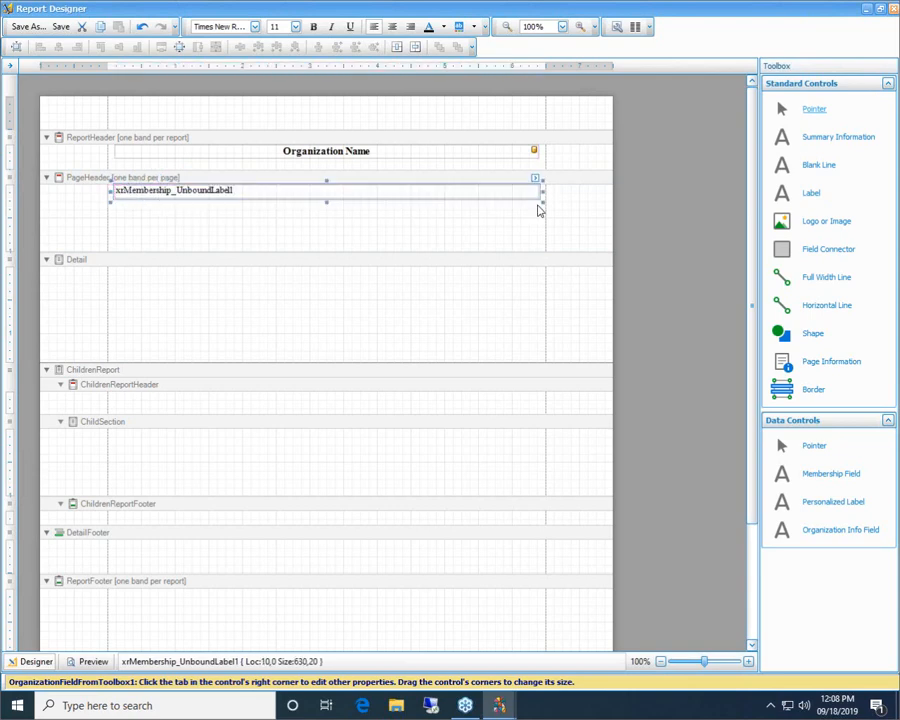
{"action": "left_click", "coordinate": [349, 334]}
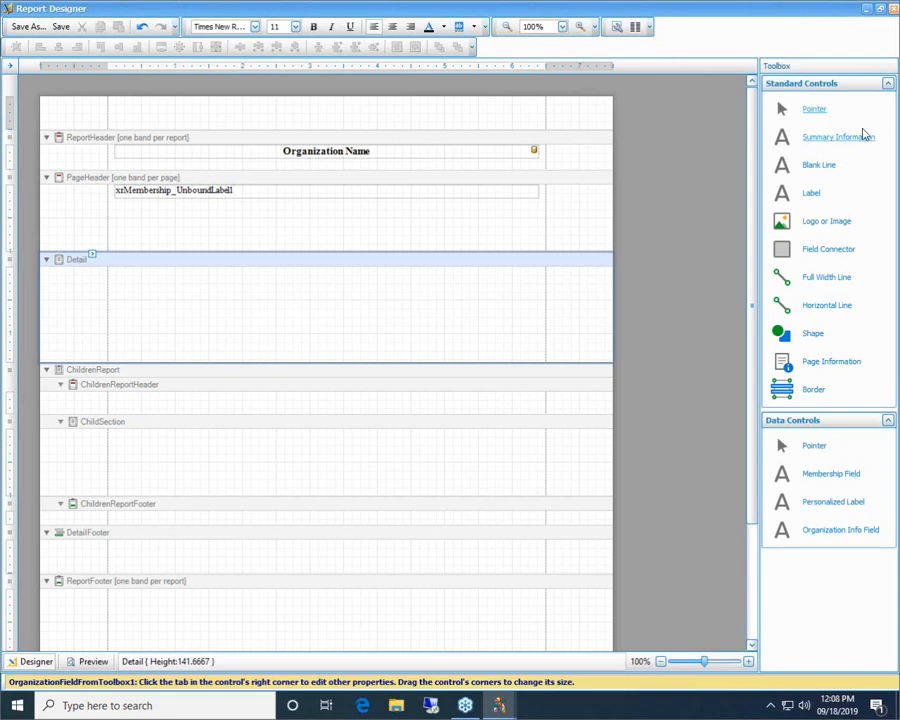
{"action": "double_click", "coordinate": [810, 200]}
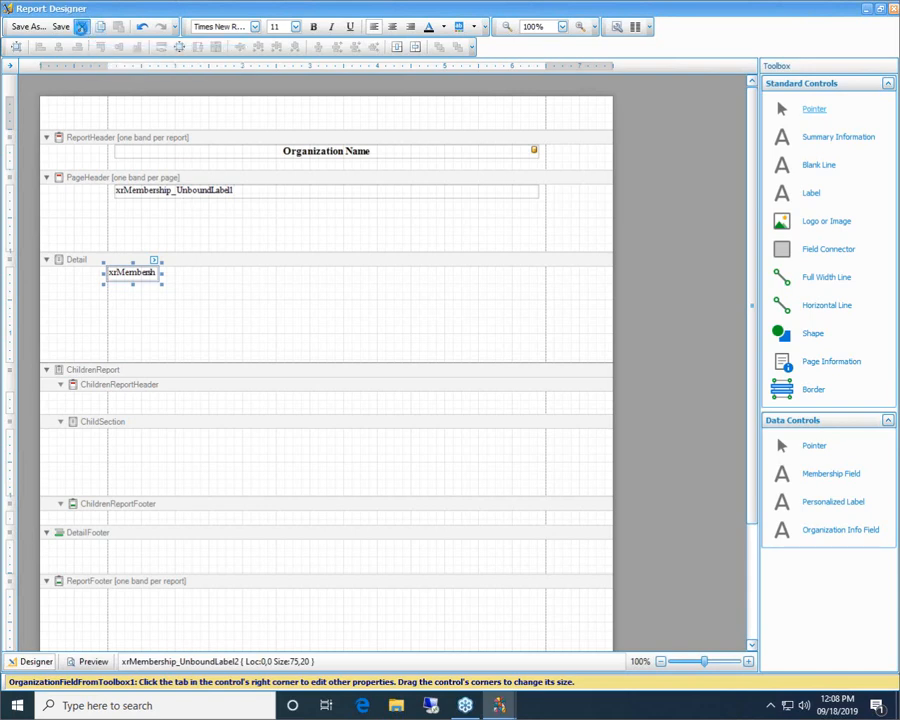
{"action": "left_click", "coordinate": [83, 31]}
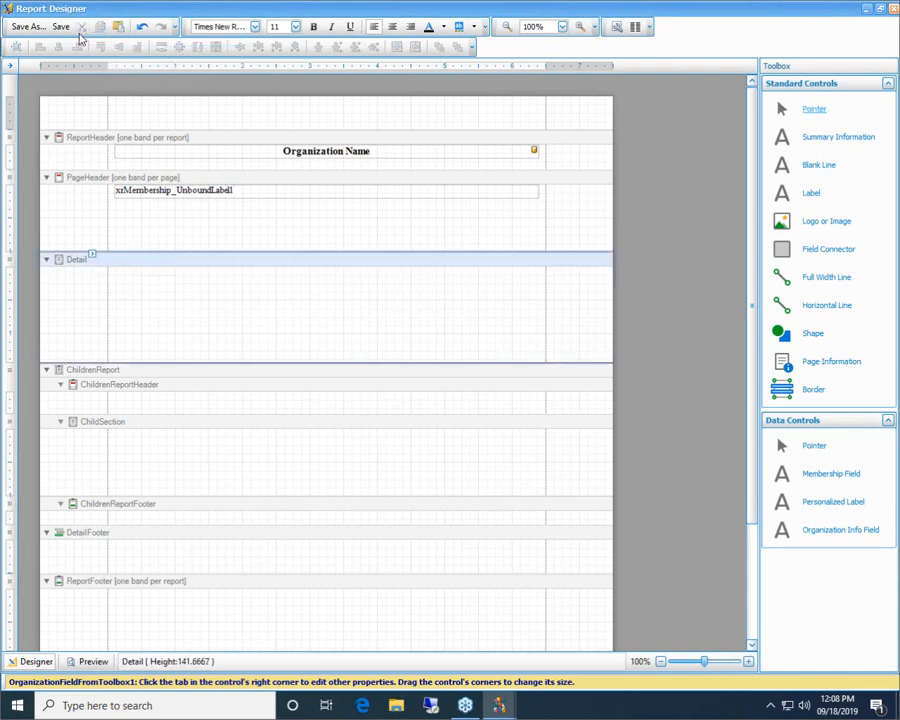
- Set the PageHeader label's text to "Pictorial Directory" and stretch the label to about 630 units wide
{"action": "left_click", "coordinate": [286, 193]}
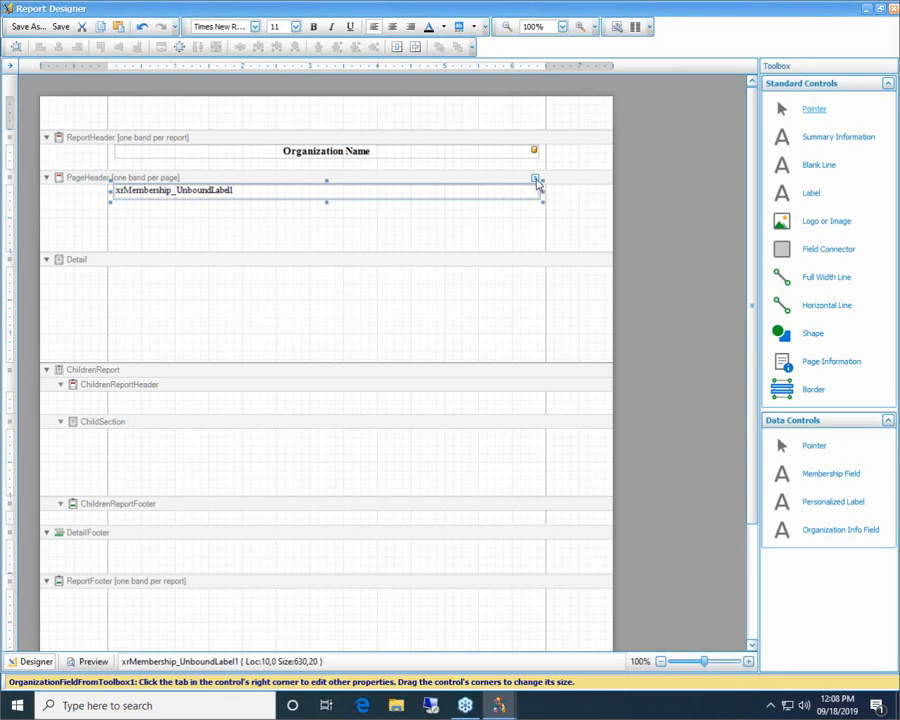
{"action": "left_click", "coordinate": [536, 180]}
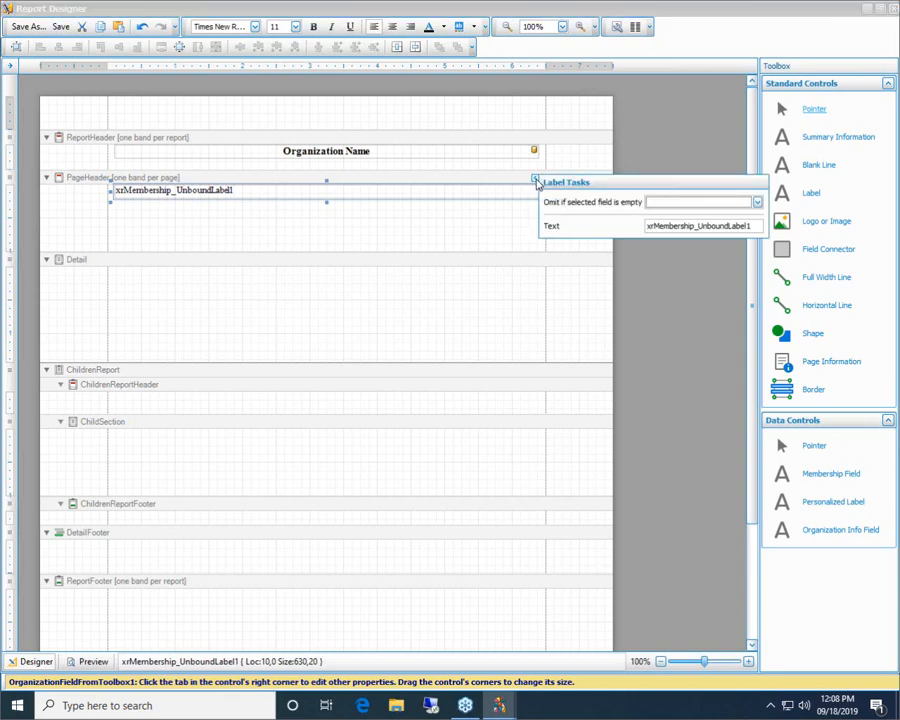
{"action": "left_click", "coordinate": [716, 227]}
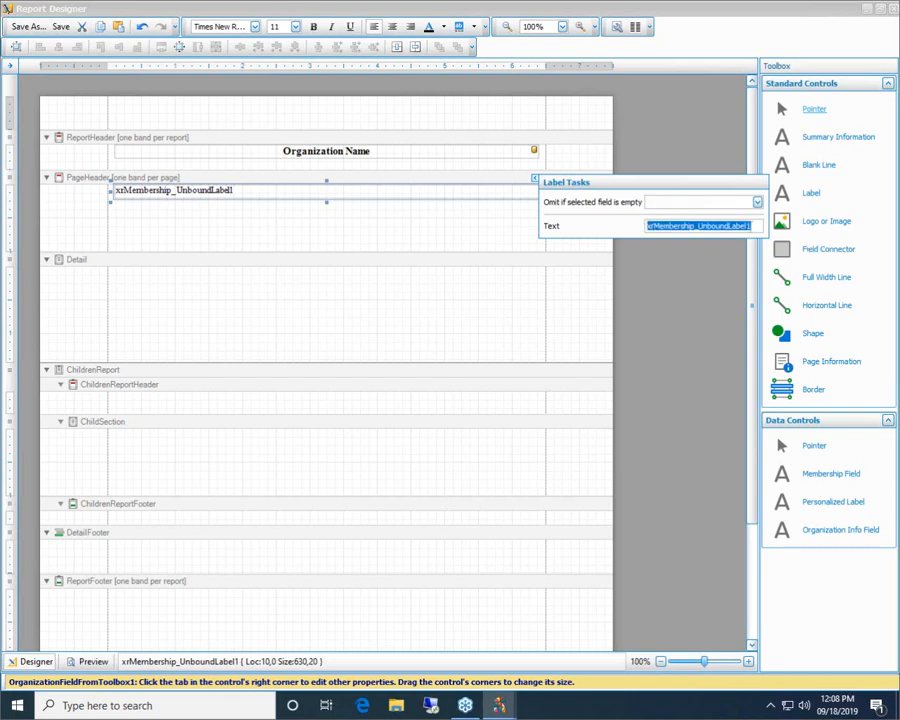
{"action": "type", "text": "P"}
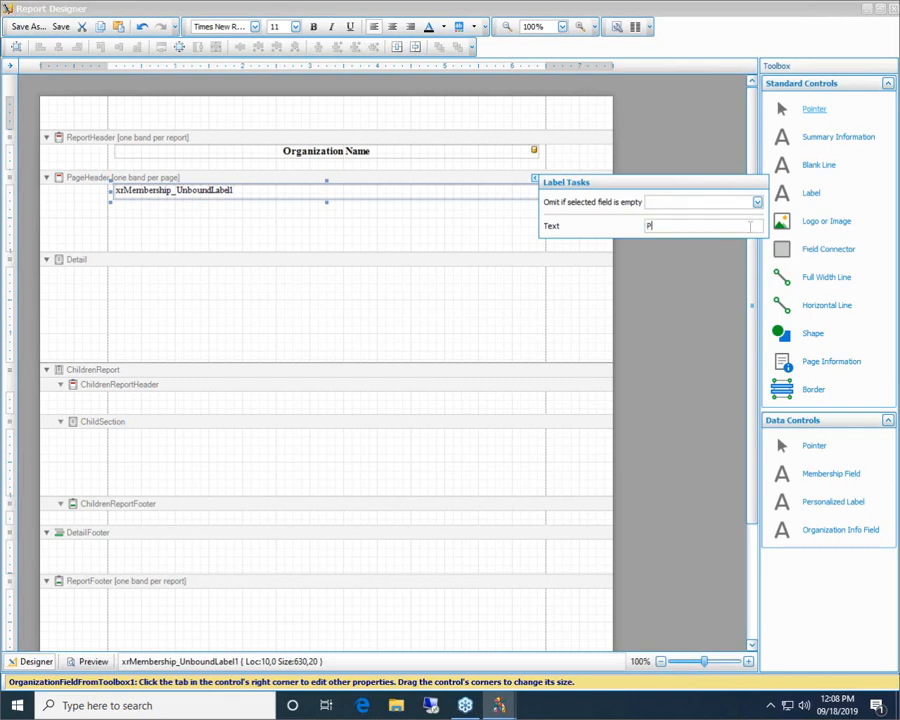
{"action": "type", "text": "ictorial Directory"}
{"action": "left_click", "coordinate": [463, 237]}
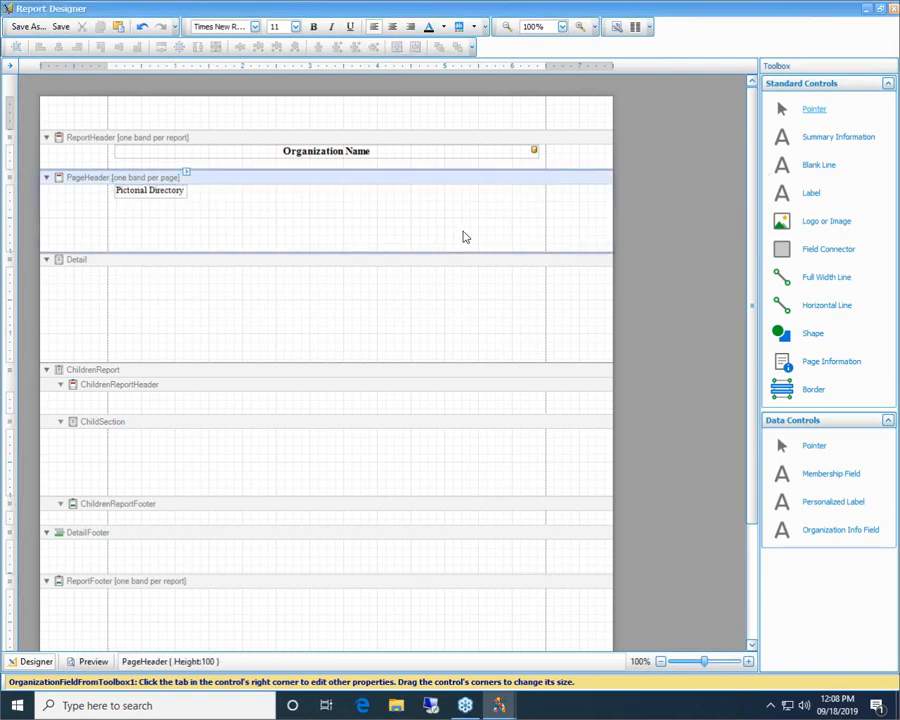
{"action": "left_click", "coordinate": [173, 191]}
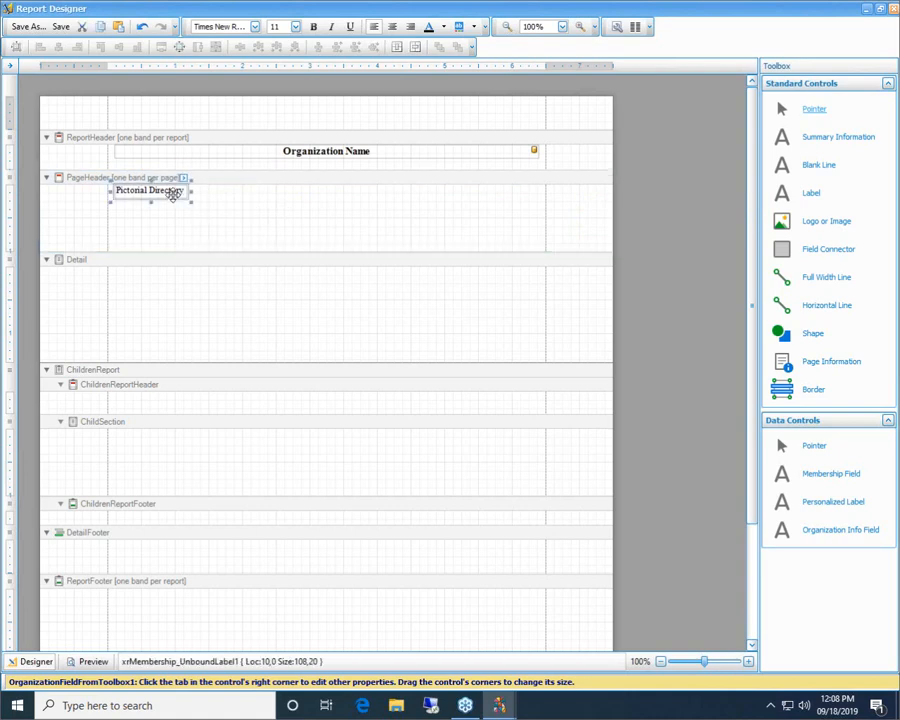
{"action": "left_click_drag", "start_coordinate": [190, 195], "coordinate": [537, 207]}
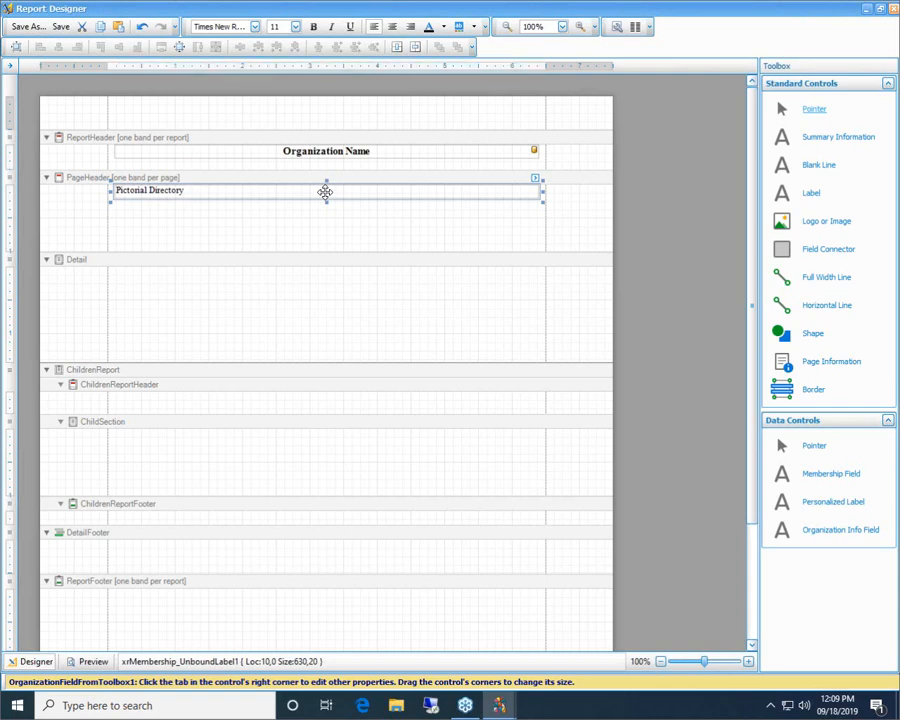
- Center the Pictorial Directory label's text at 10 points and shrink the PageHeader band to just below it
{"action": "left_click", "coordinate": [391, 28]}
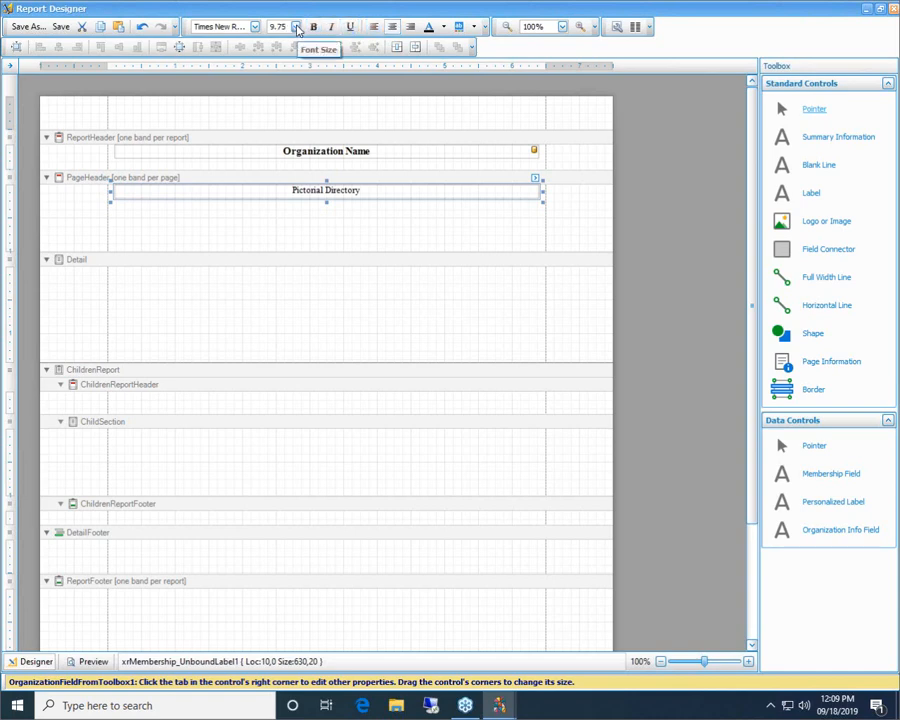
{"action": "left_click", "coordinate": [296, 27]}
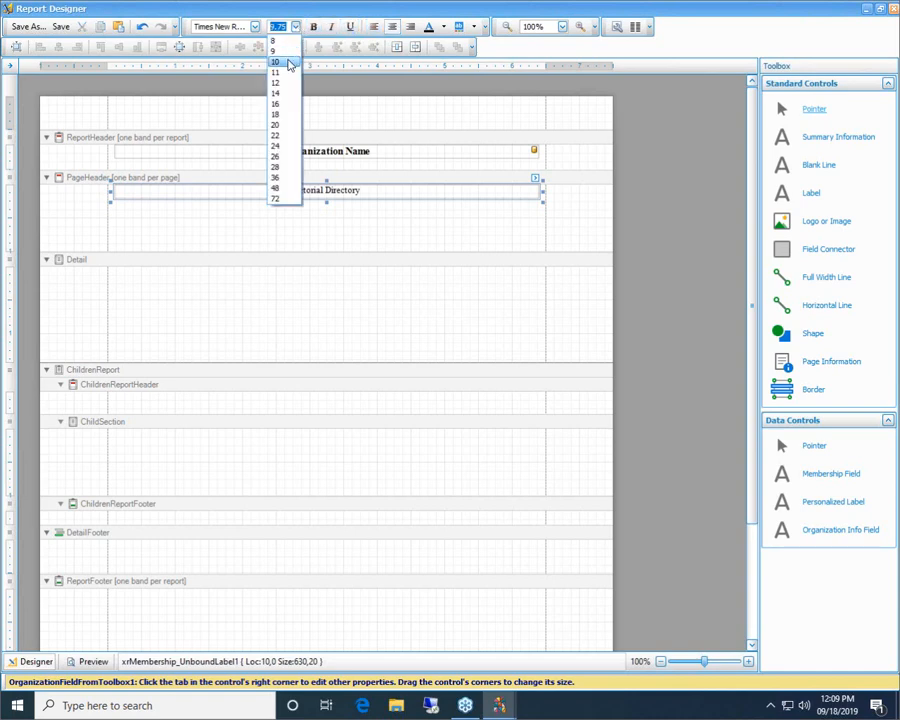
{"action": "left_click", "coordinate": [288, 62]}
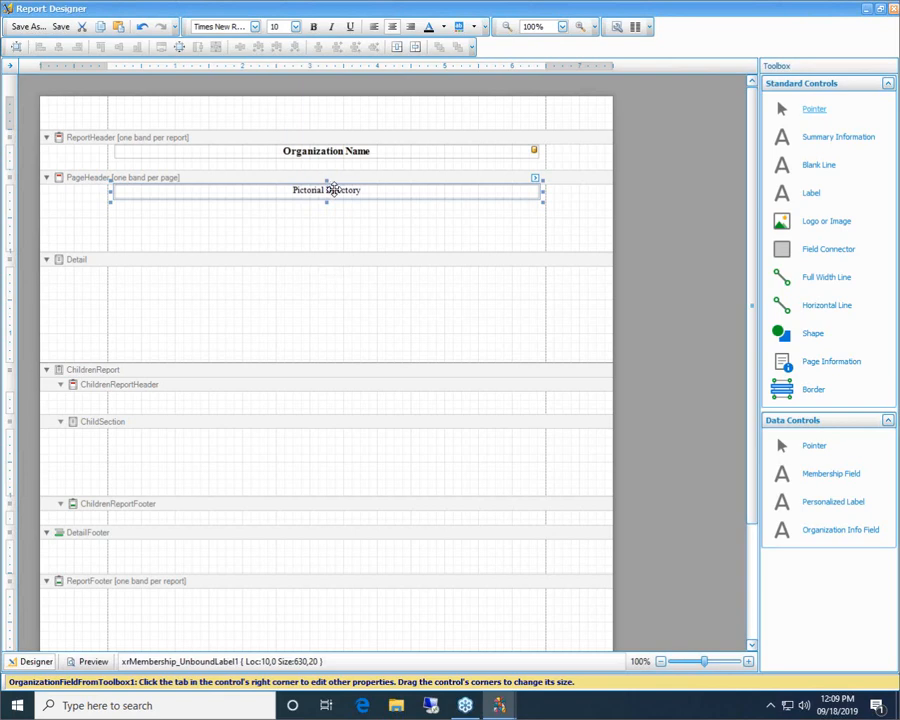
{"action": "left_click_drag", "start_coordinate": [333, 252], "coordinate": [328, 208]}
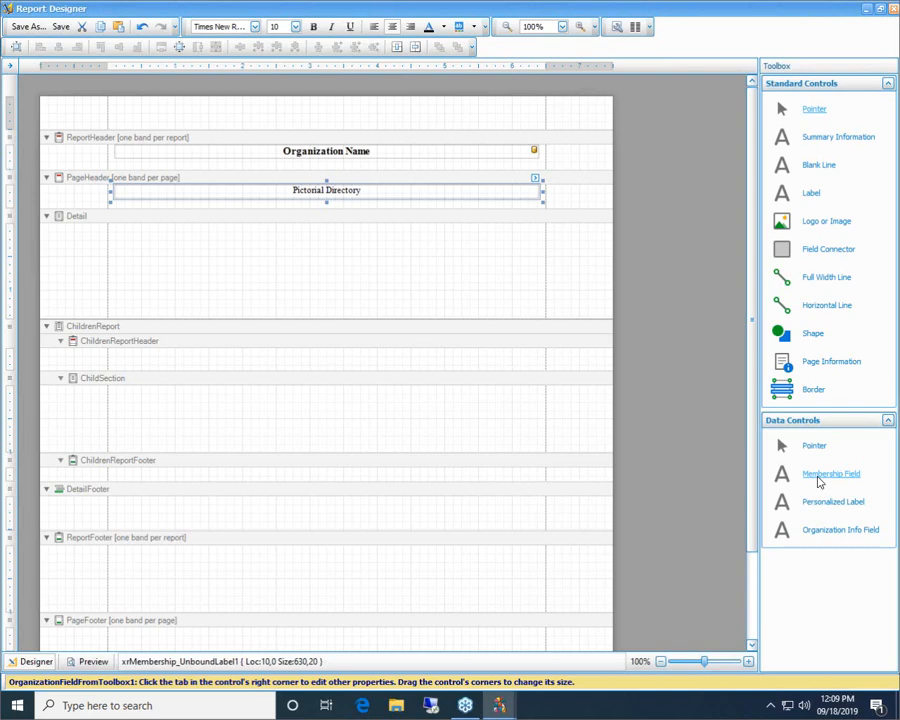
- Add a Membership Field for the family Mailing Label at the upper left of the Detail band
{"action": "left_click_drag", "start_coordinate": [818, 482], "coordinate": [154, 237]}
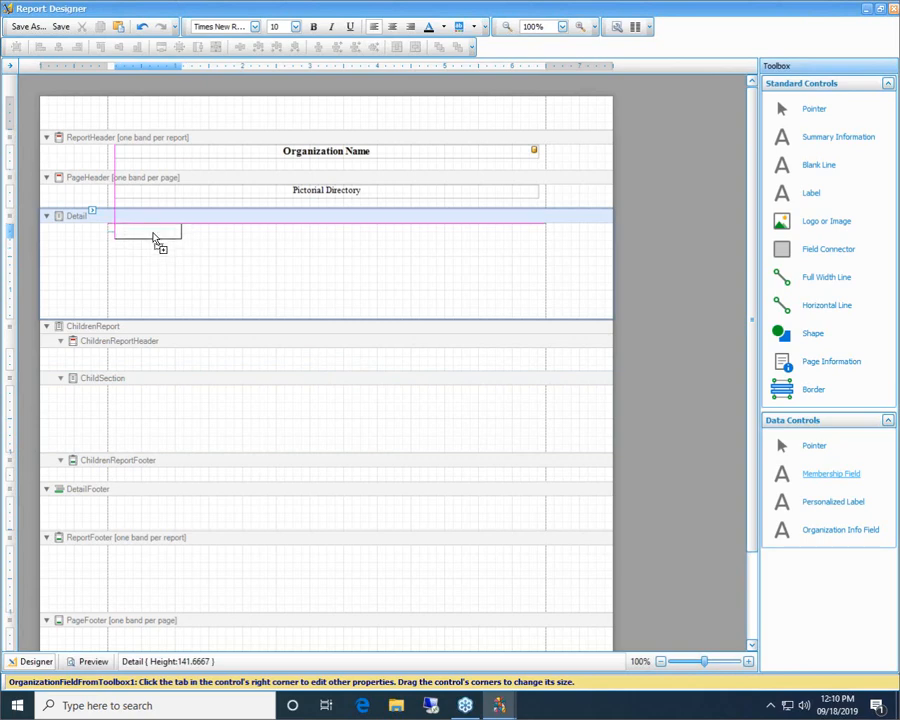
{"action": "left_click_drag", "start_coordinate": [154, 237], "coordinate": [154, 237]}
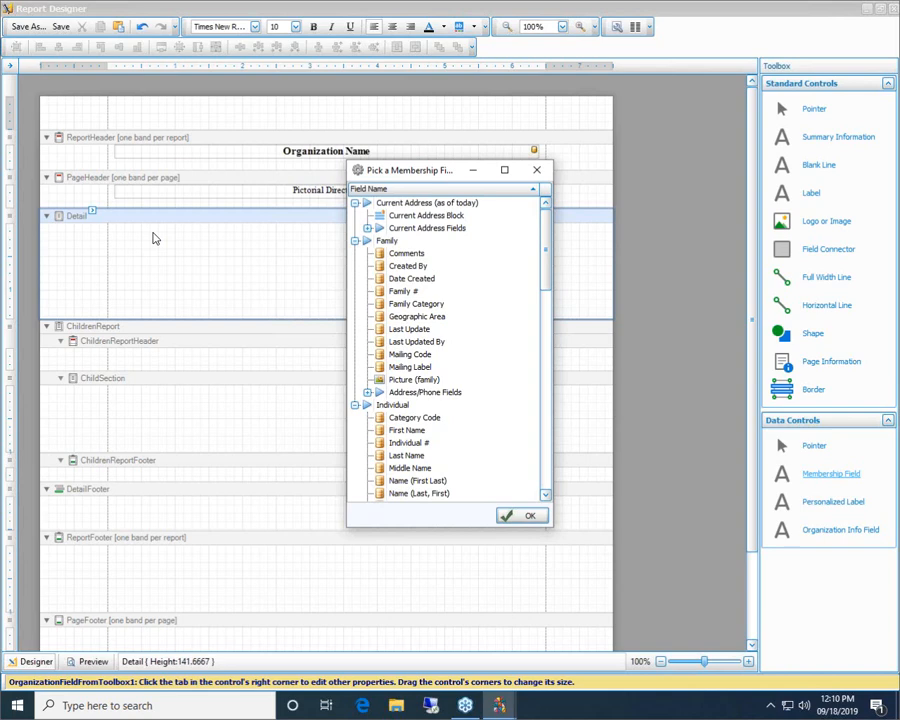
{"action": "left_click", "coordinate": [432, 372]}
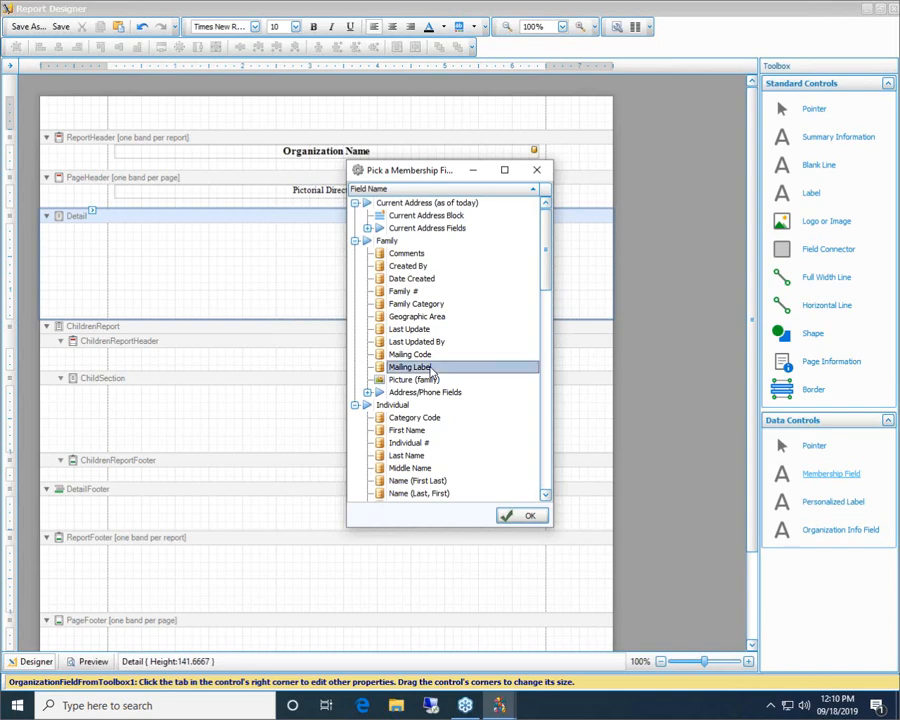
{"action": "left_click", "coordinate": [508, 516]}
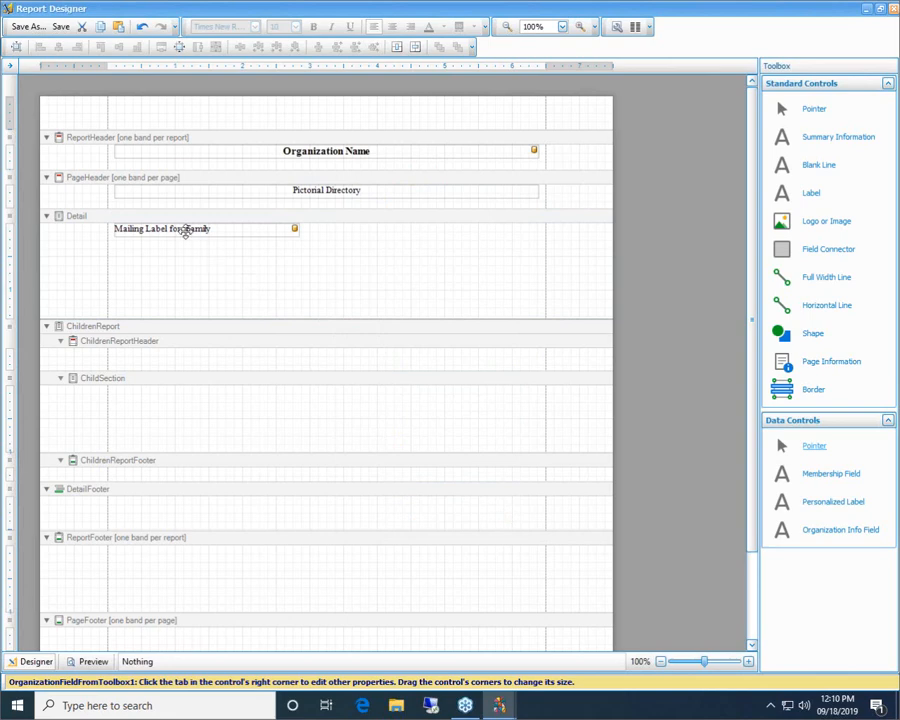
- Add a Membership Field for the Current Address Block directly below the Mailing Label field in the Detail band
{"action": "left_click_drag", "start_coordinate": [828, 478], "coordinate": [157, 249]}
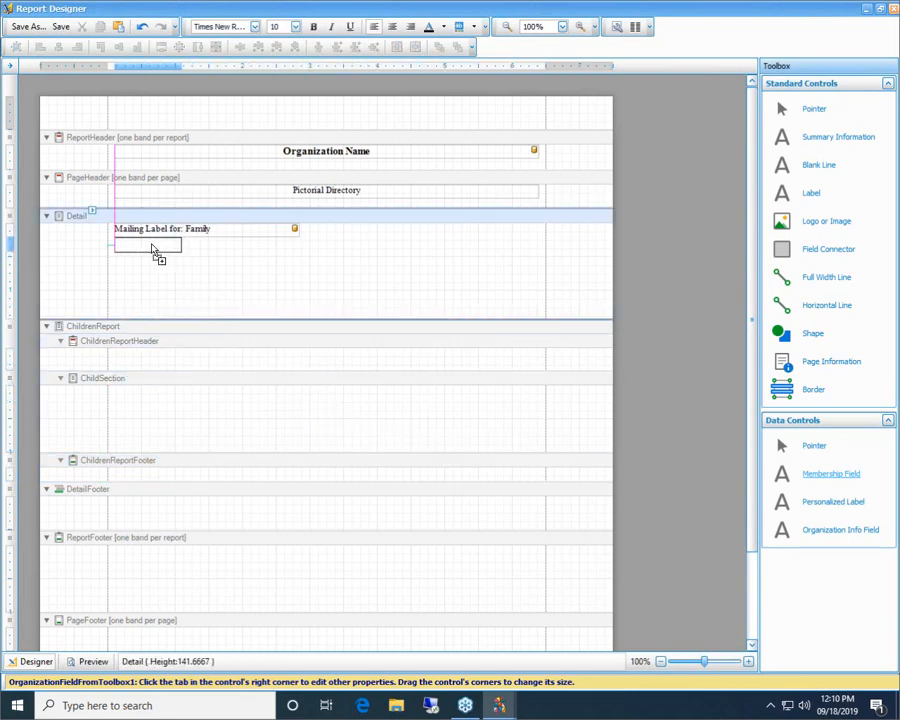
{"action": "left_click_drag", "start_coordinate": [152, 250], "coordinate": [157, 249]}
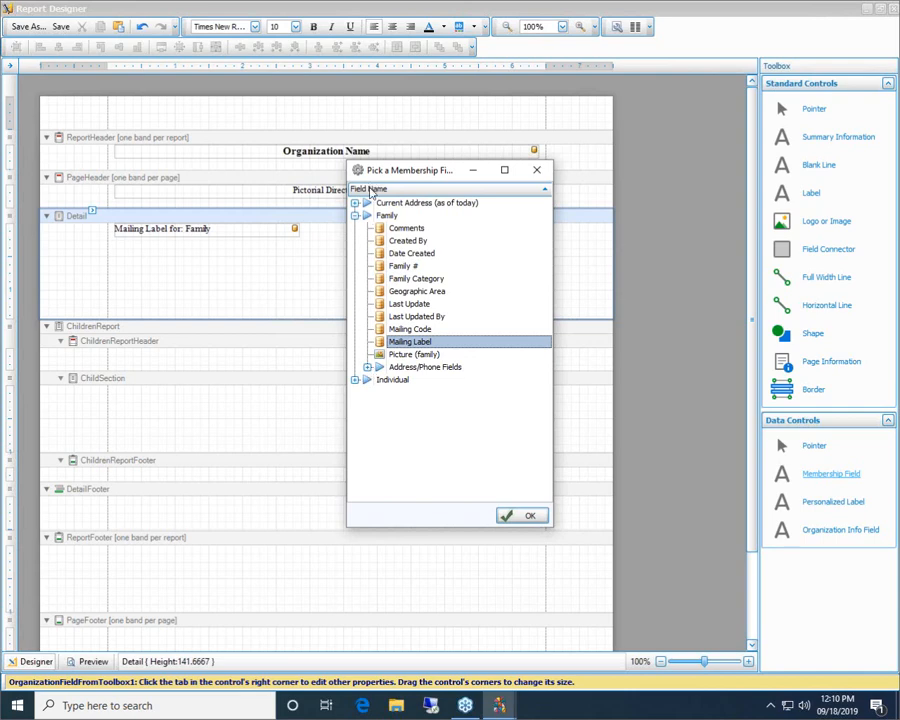
{"action": "left_click", "coordinate": [355, 203]}
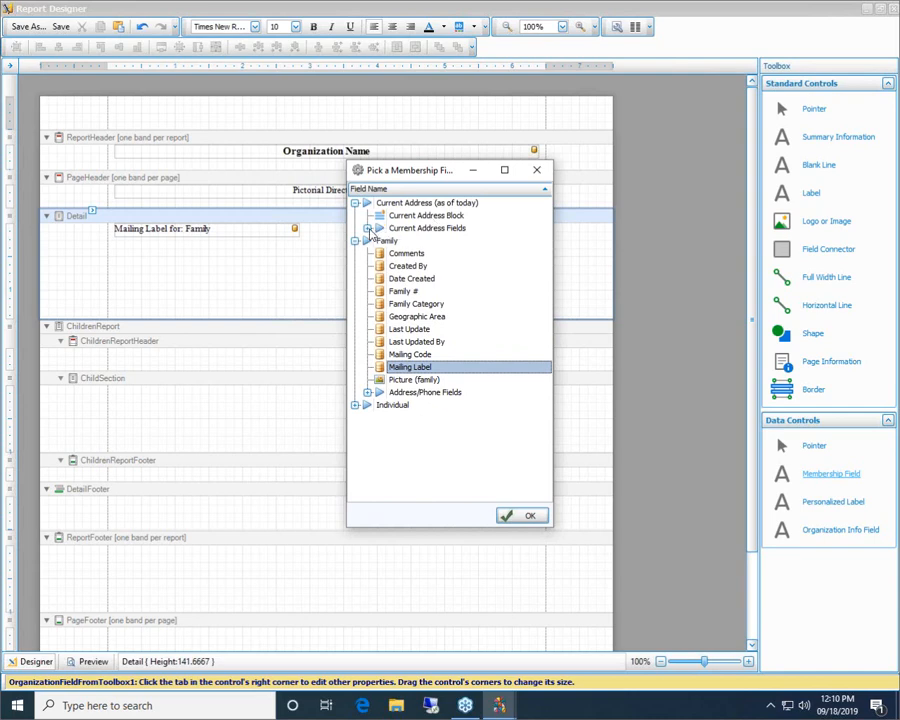
{"action": "double_click", "coordinate": [426, 228]}
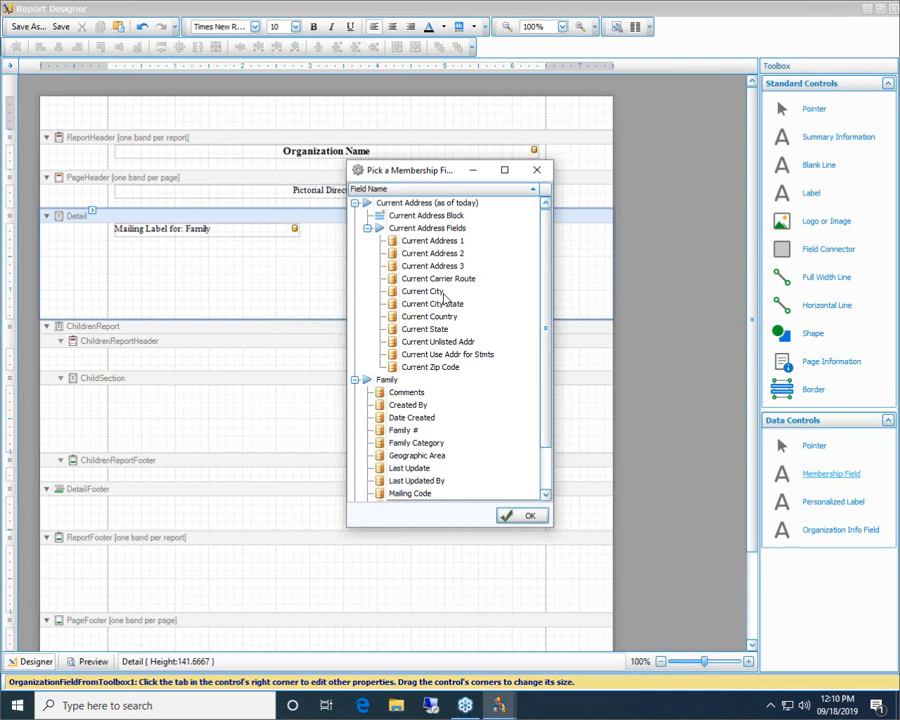
{"action": "left_click", "coordinate": [424, 218]}
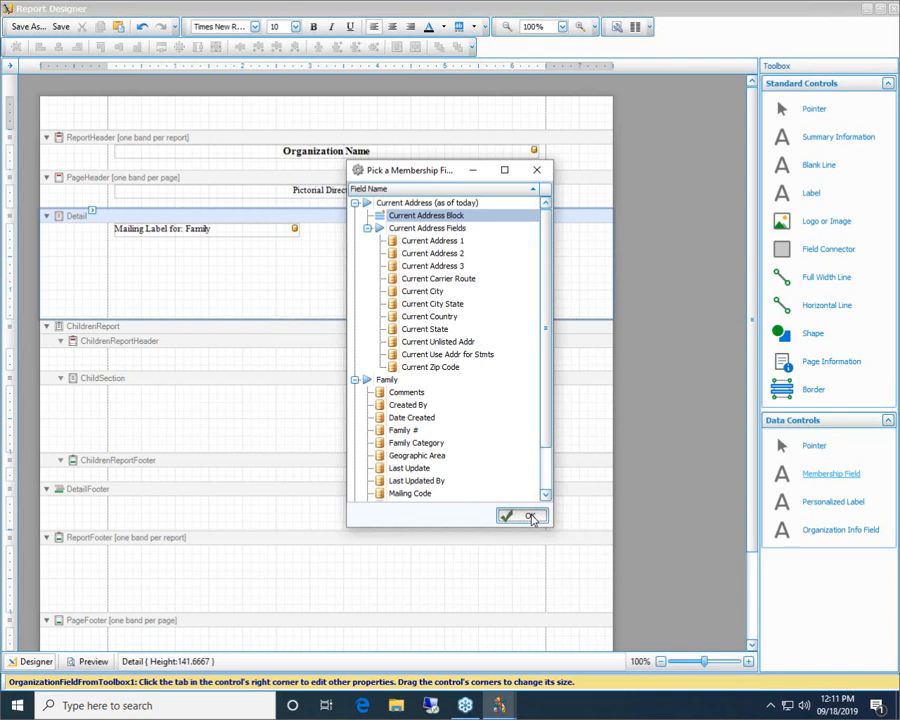
{"action": "left_click", "coordinate": [530, 516]}
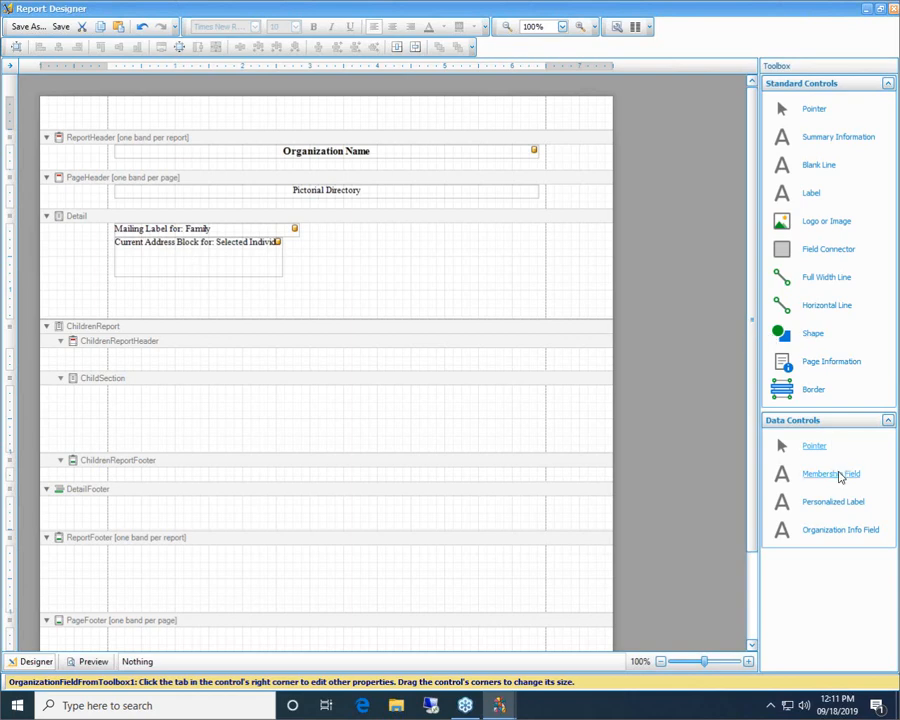
- Add a Membership Field for the family's Phone (Family) directly below the Current Address Block in the Detail band
{"action": "left_click_drag", "start_coordinate": [840, 477], "coordinate": [153, 293]}
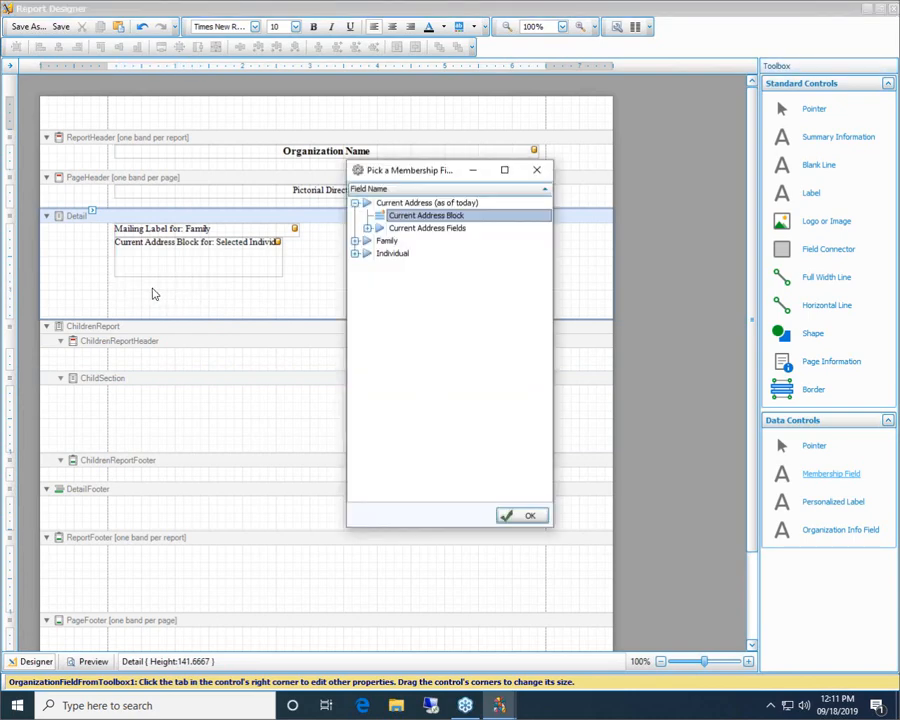
{"action": "left_click", "coordinate": [355, 241]}
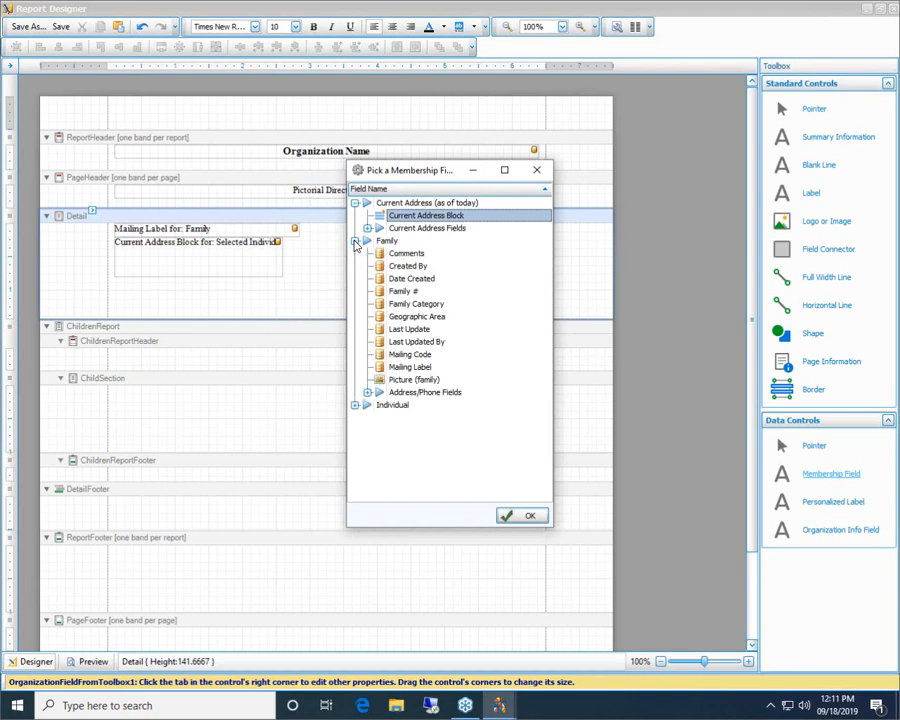
{"action": "left_click", "coordinate": [367, 393]}
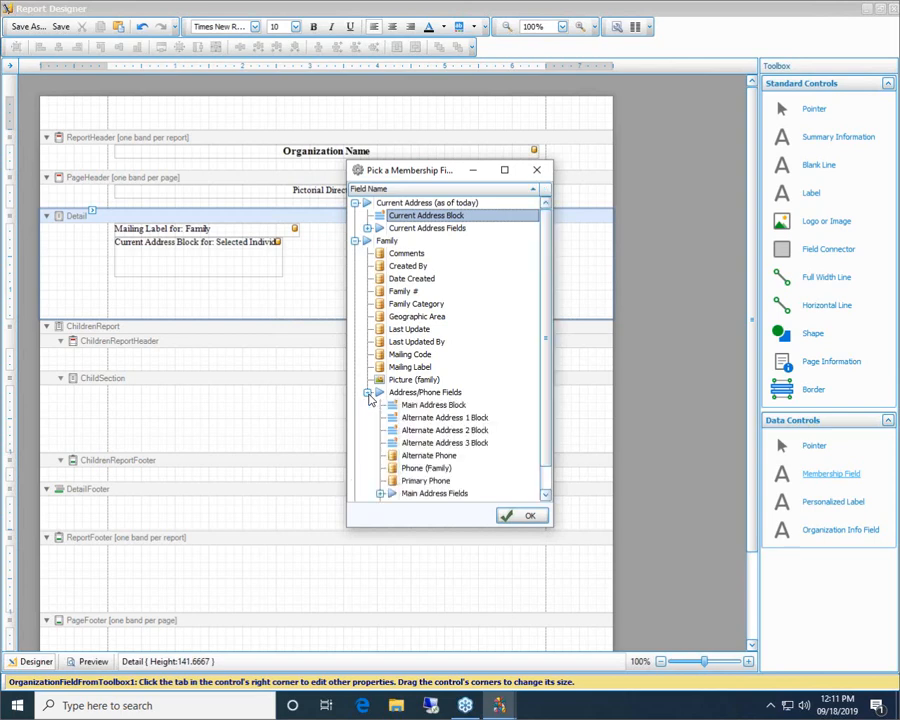
{"action": "left_click", "coordinate": [545, 494]}
{"action": "left_click", "coordinate": [545, 494]}
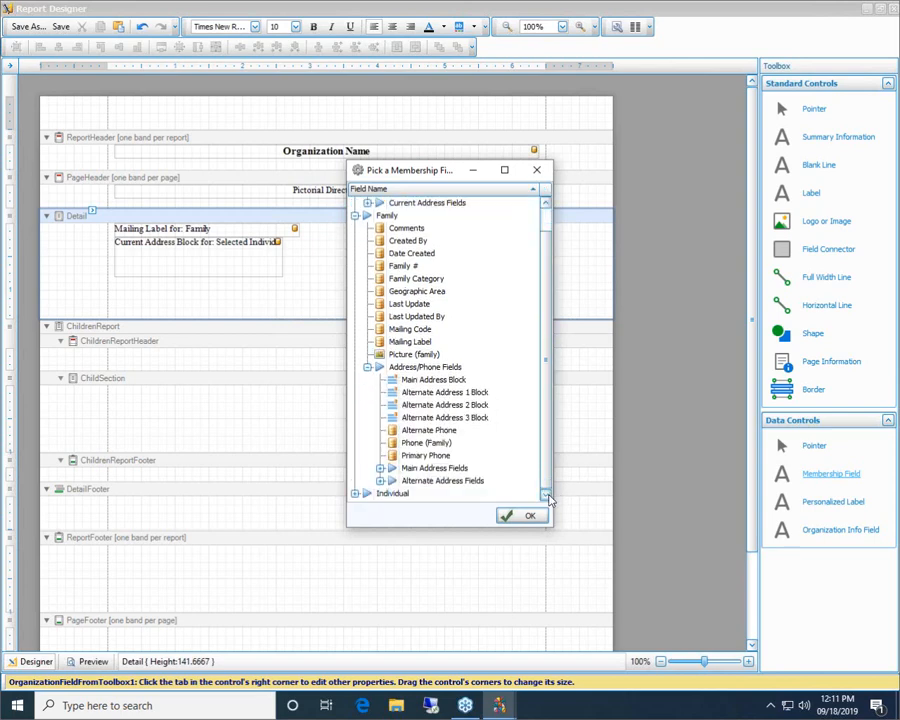
{"action": "left_click", "coordinate": [441, 458]}
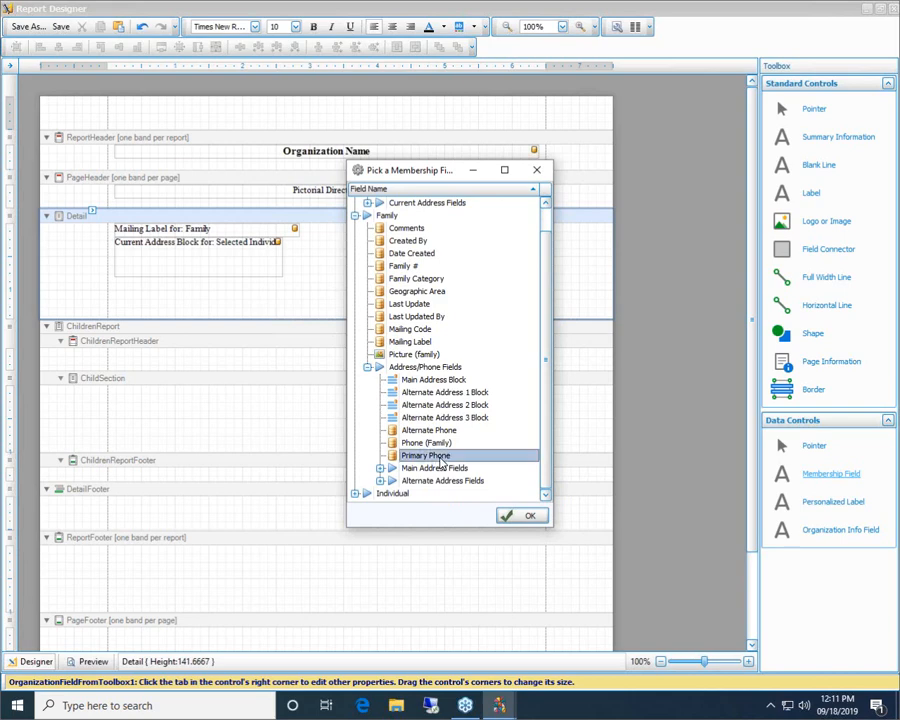
{"action": "left_click", "coordinate": [428, 443]}
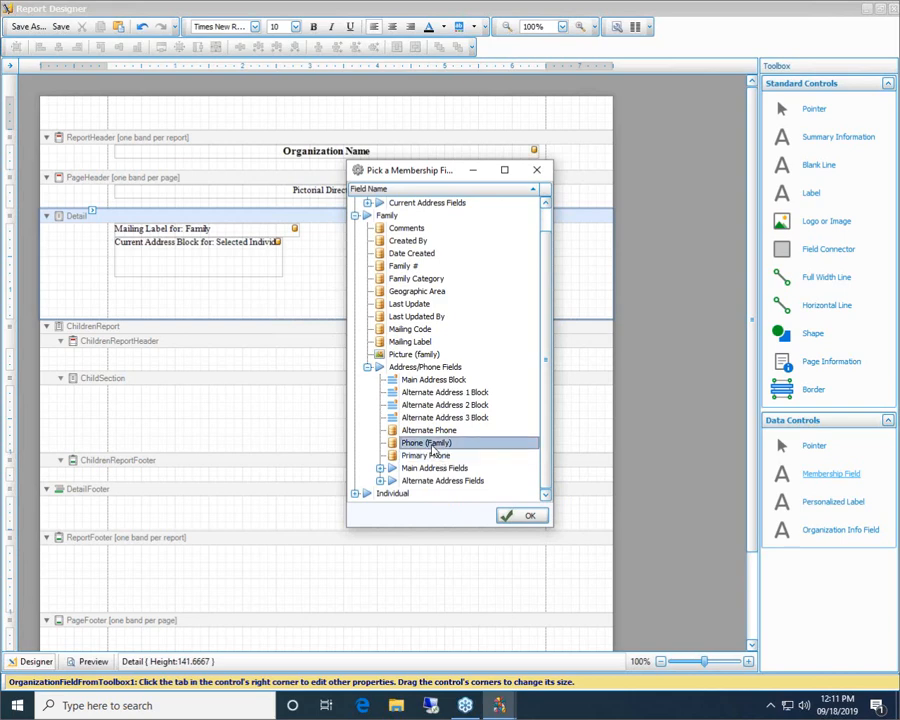
{"action": "left_click", "coordinate": [509, 518]}
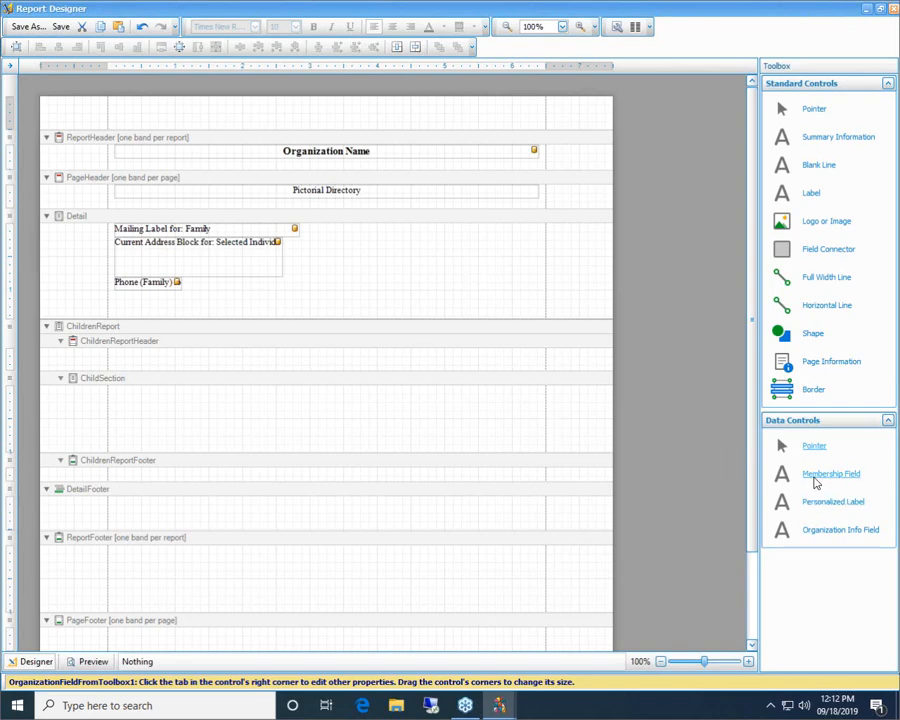
- Add a Picture (family) Membership Field beside the Mailing Label in the Detail band and enlarge it to 115 by 132
{"action": "left_click_drag", "start_coordinate": [815, 480], "coordinate": [359, 237]}
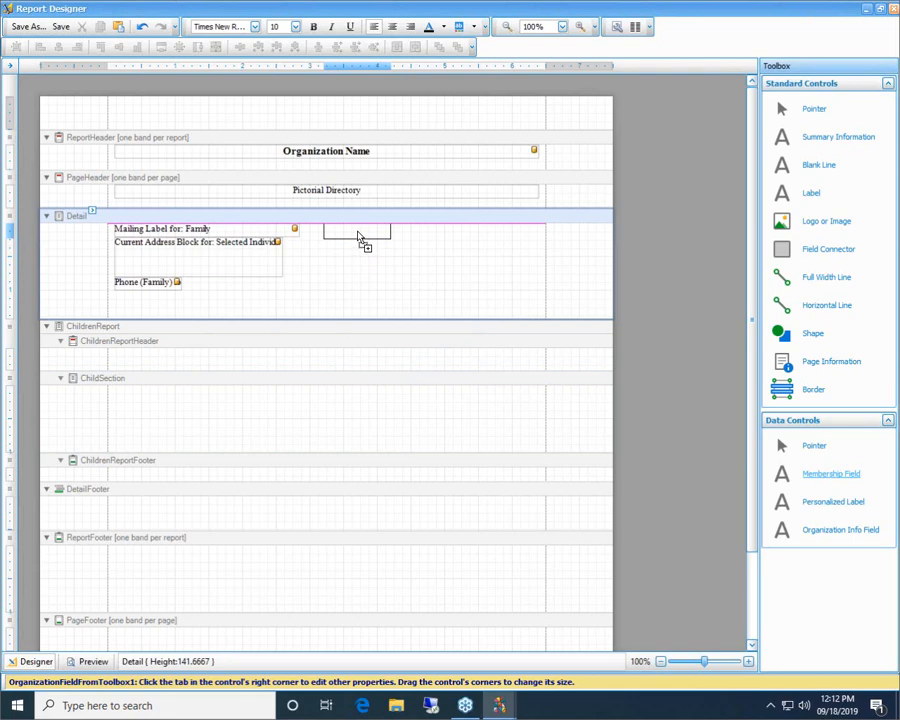
{"action": "left_click_drag", "start_coordinate": [359, 237], "coordinate": [359, 237]}
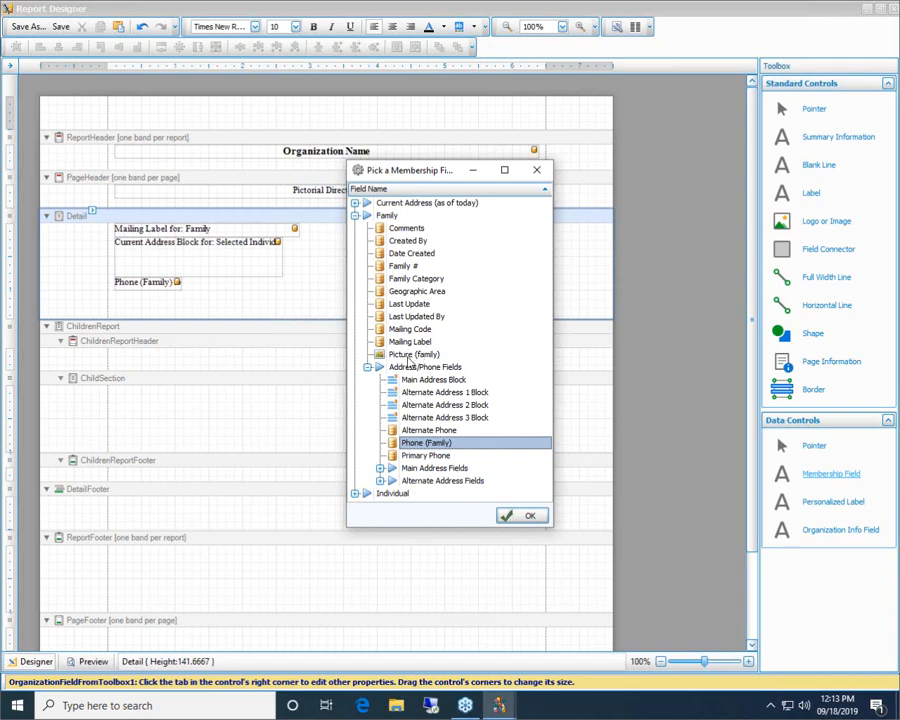
{"action": "left_click", "coordinate": [408, 356]}
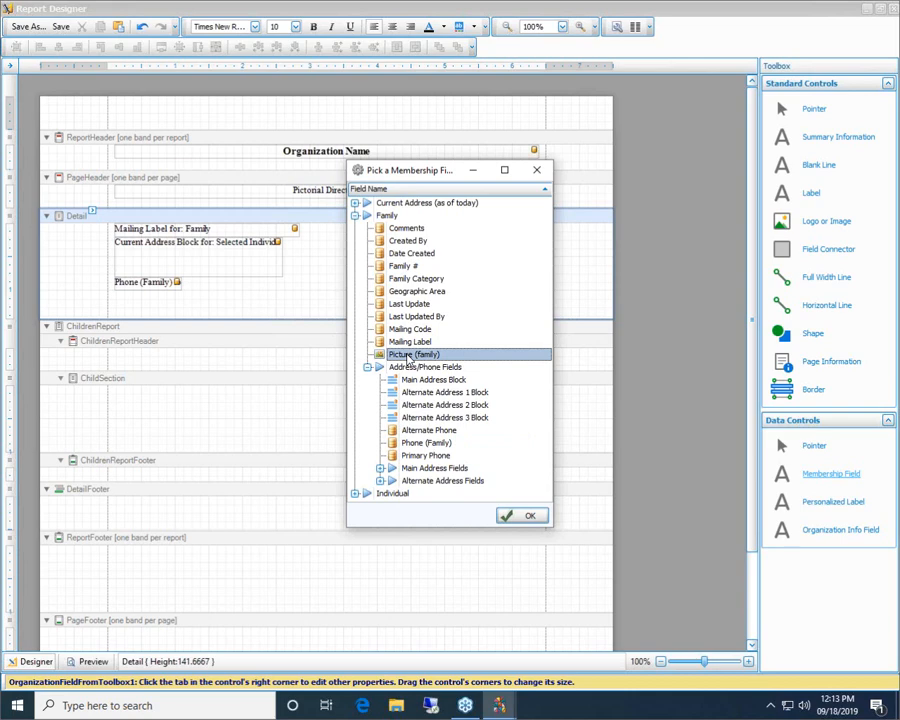
{"action": "left_click", "coordinate": [520, 518]}
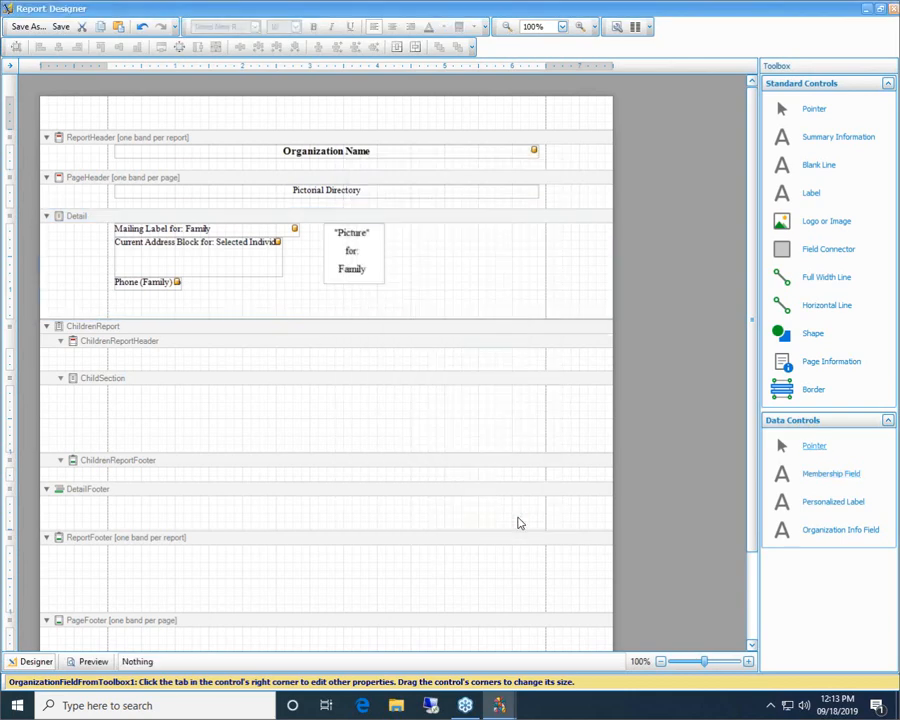
{"action": "left_click", "coordinate": [345, 249]}
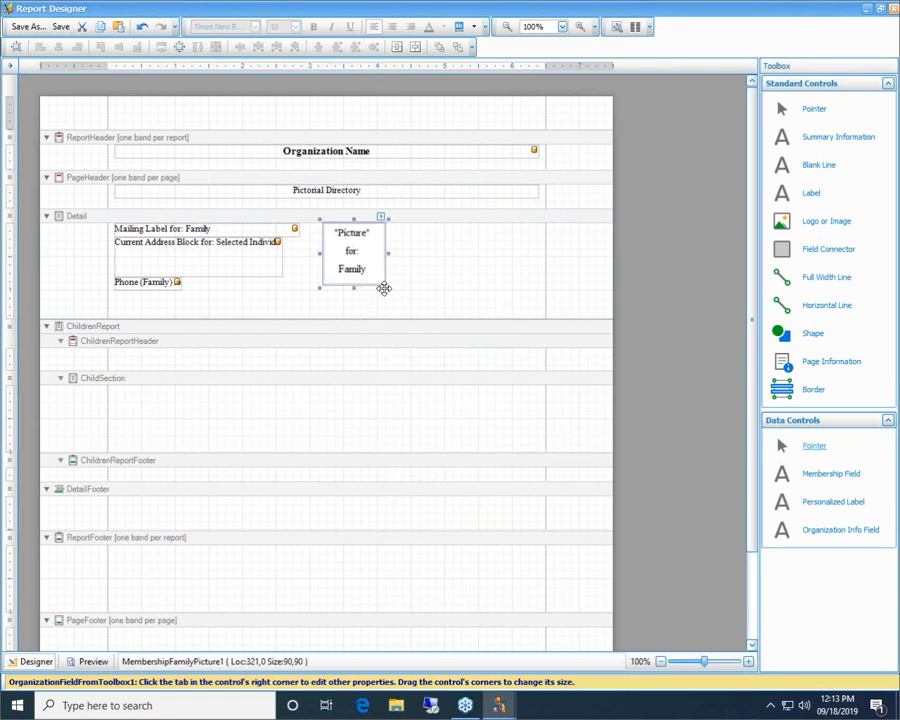
{"action": "left_click_drag", "start_coordinate": [388, 289], "coordinate": [404, 315]}
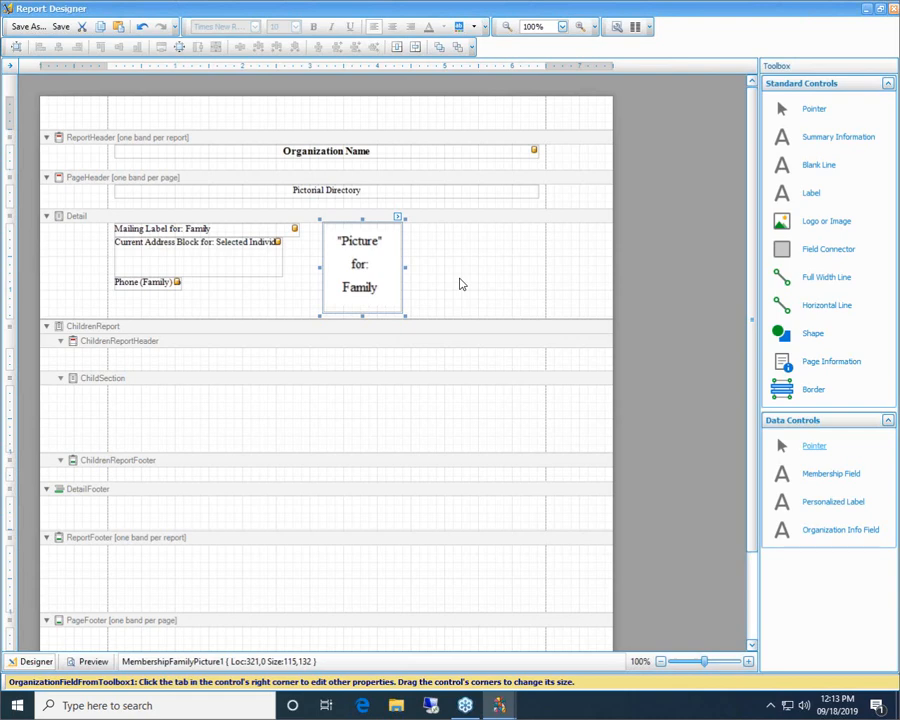
- Save the My Directory layout and return from the designer to the Step 1 selection of people
{"action": "left_click", "coordinate": [61, 27]}
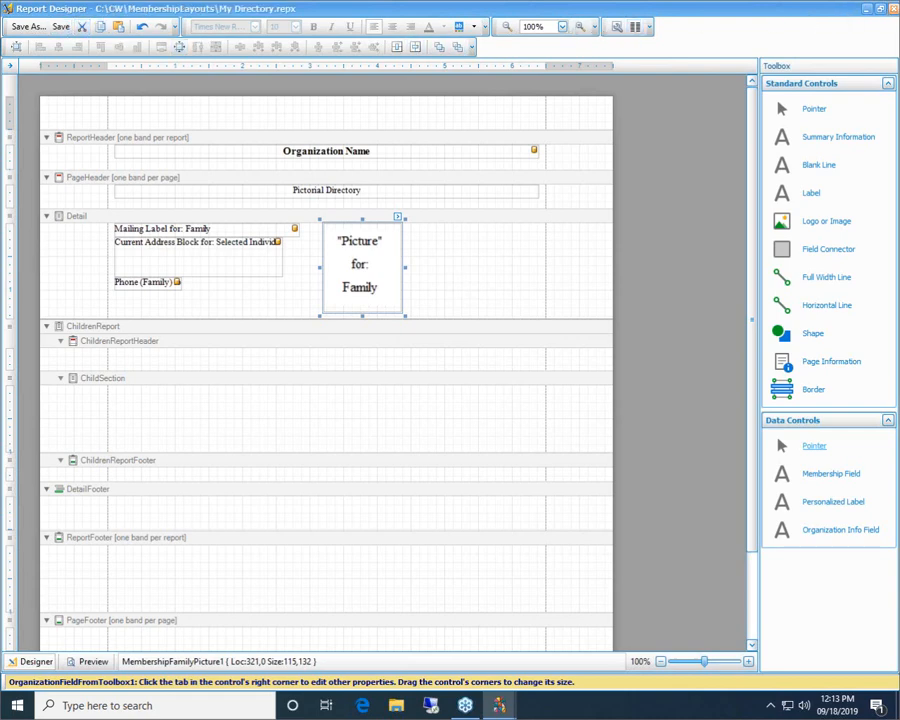
{"action": "left_click", "coordinate": [895, 11]}
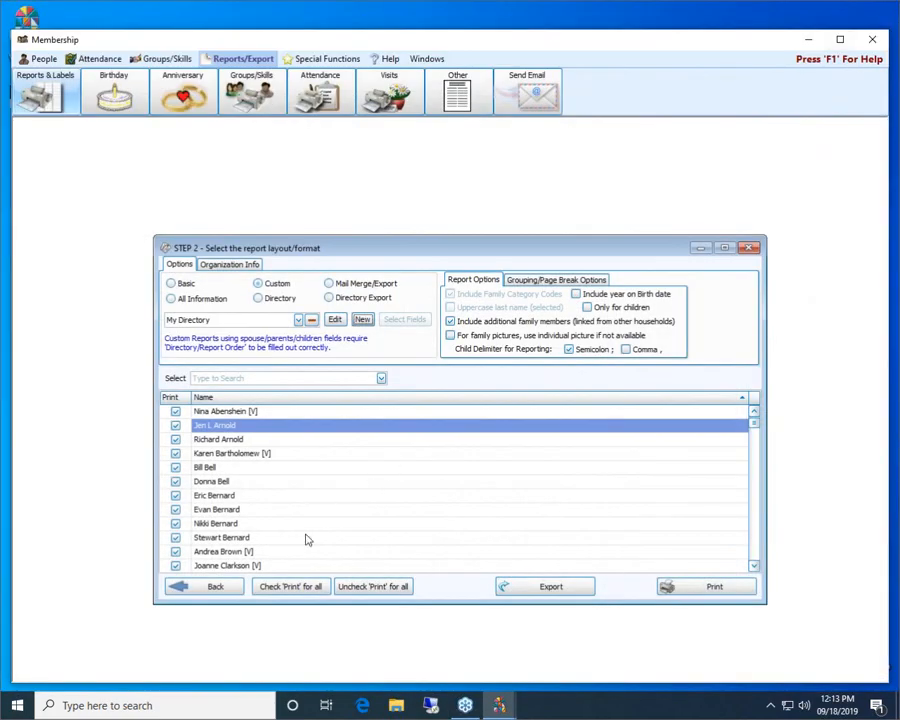
{"action": "left_click", "coordinate": [226, 587]}
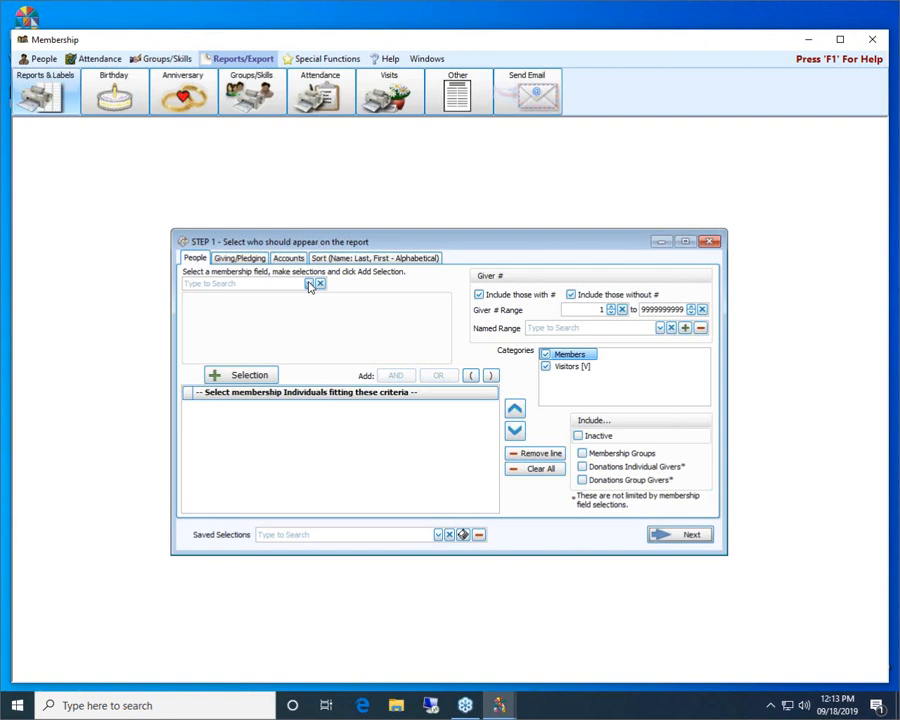
- Add a Picture criterion selecting those who have a family photo, and continue to the report layout step
{"action": "left_click", "coordinate": [274, 283]}
{"action": "type", "text": "p"}
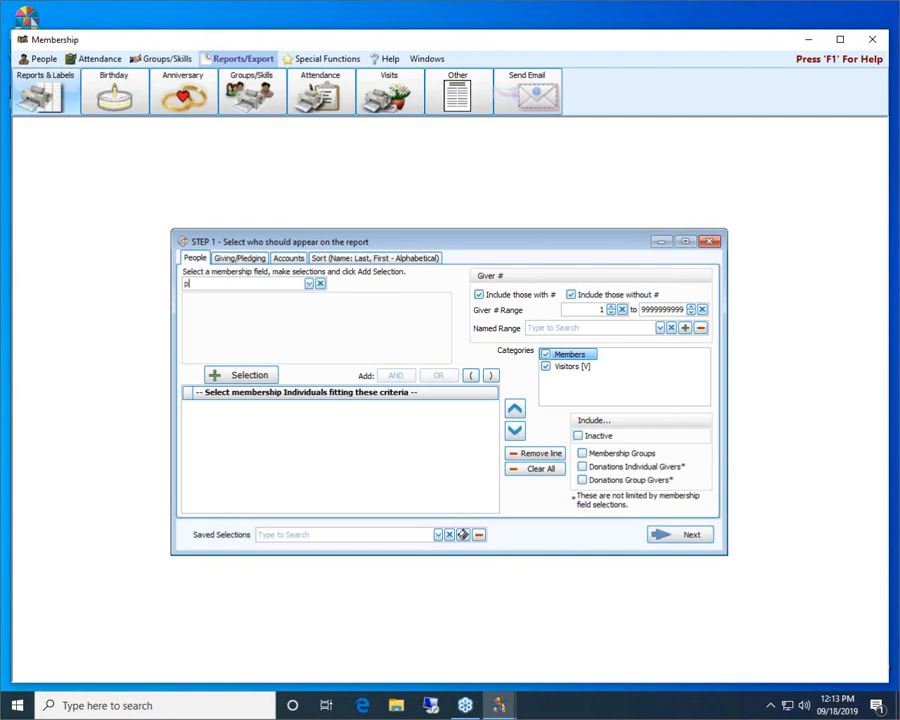
{"action": "type", "text": "i"}
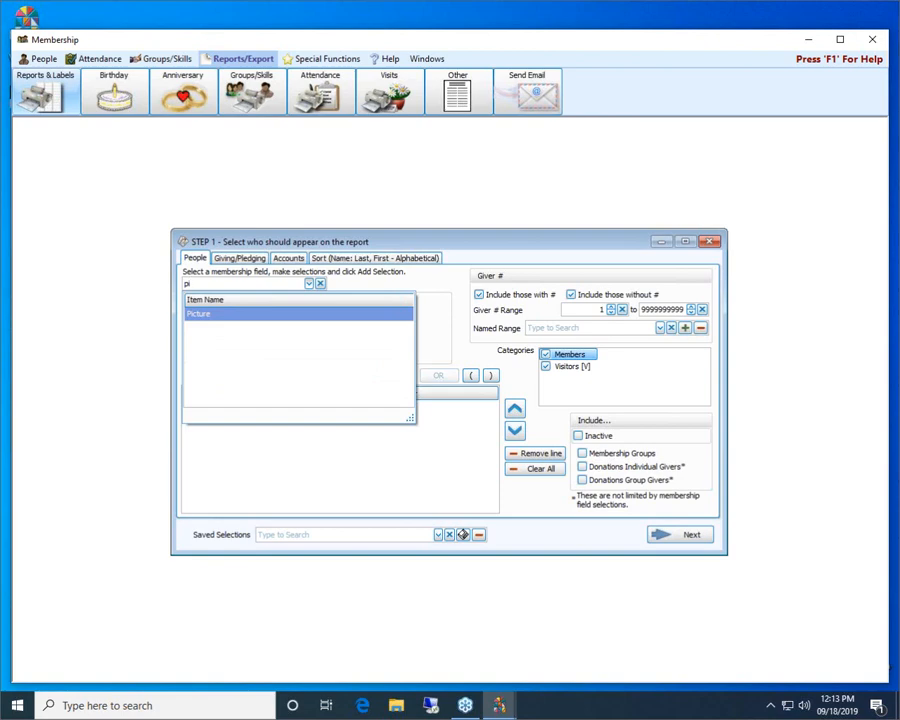
{"action": "type", "text": "cture"}
{"action": "left_click", "coordinate": [244, 315]}
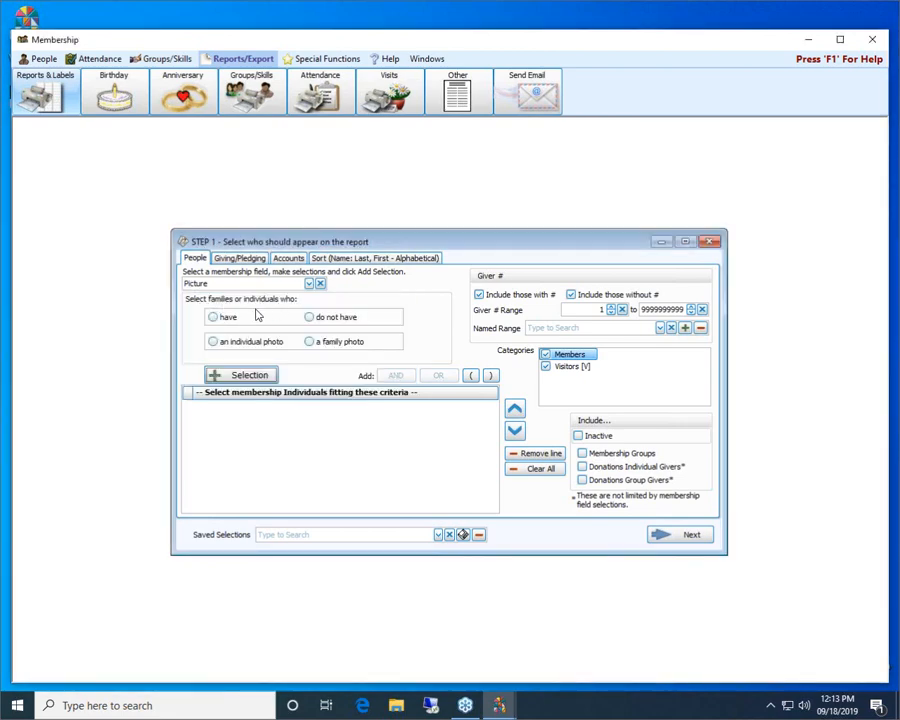
{"action": "left_click", "coordinate": [213, 317]}
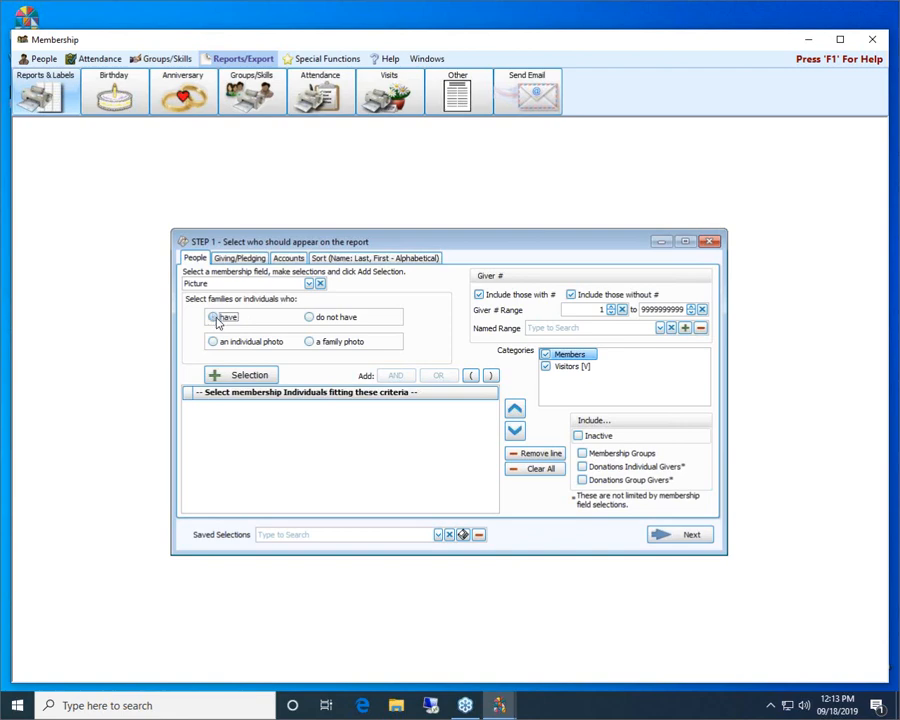
{"action": "left_click", "coordinate": [311, 341]}
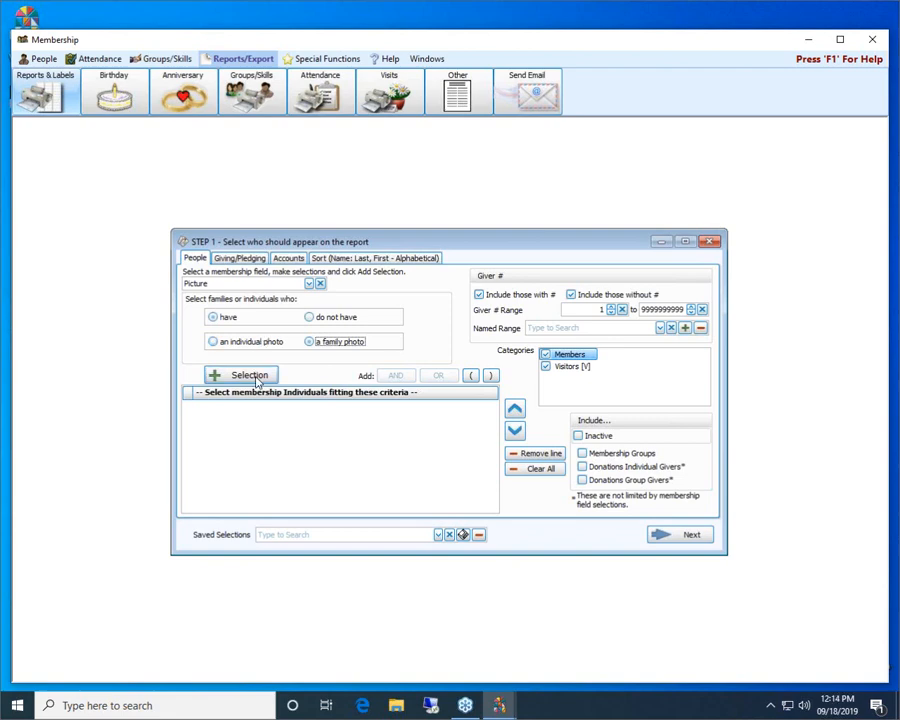
{"action": "left_click", "coordinate": [255, 377]}
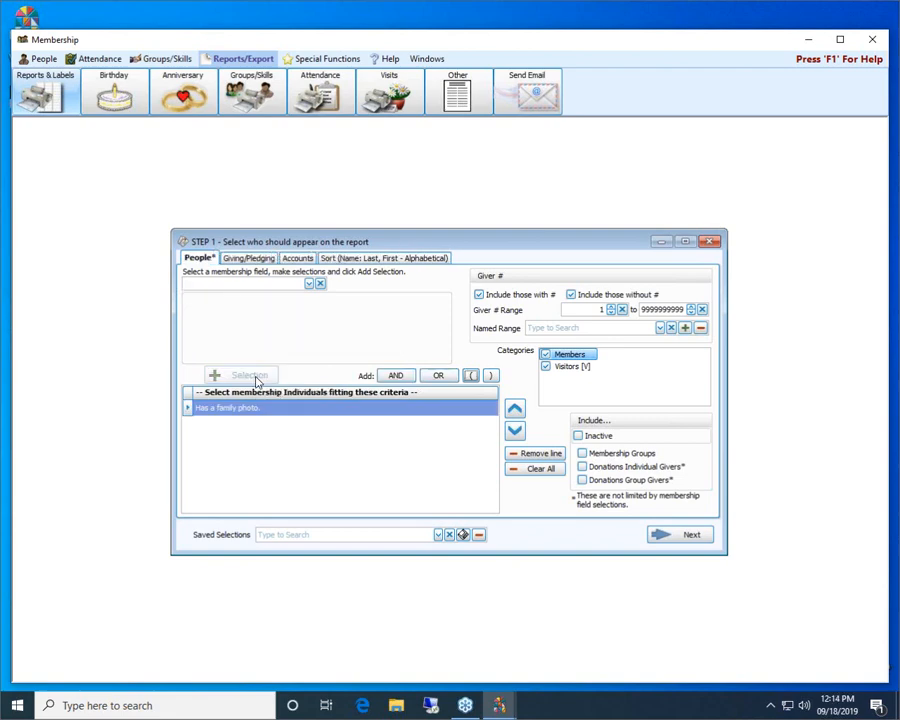
{"action": "left_click", "coordinate": [663, 538]}
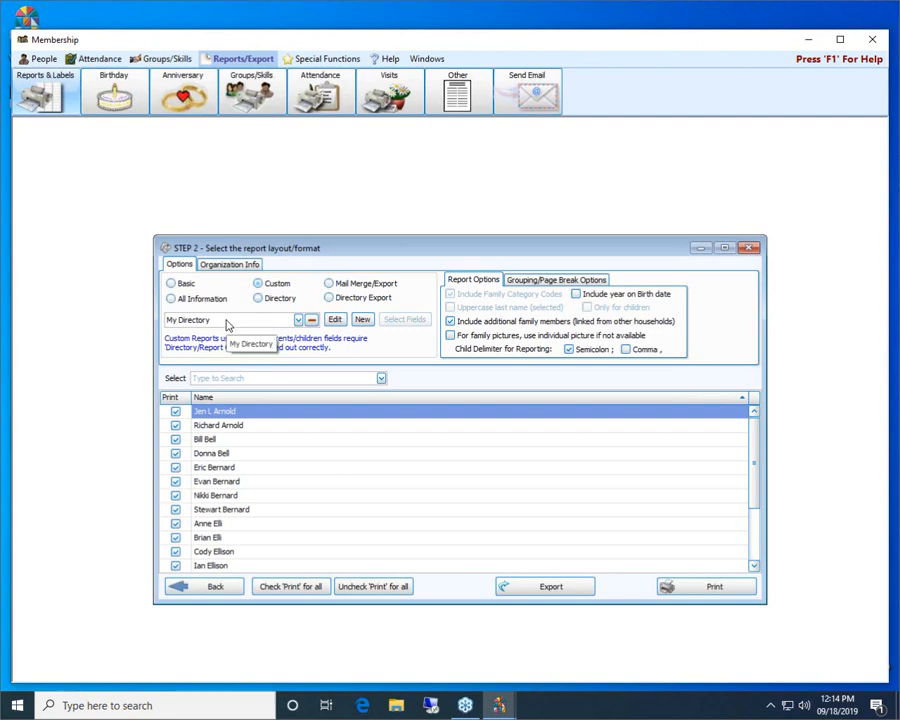
- Preview the My Directory report as a Custom report, check the family entries, and close the preview
{"action": "left_click", "coordinate": [705, 588]}
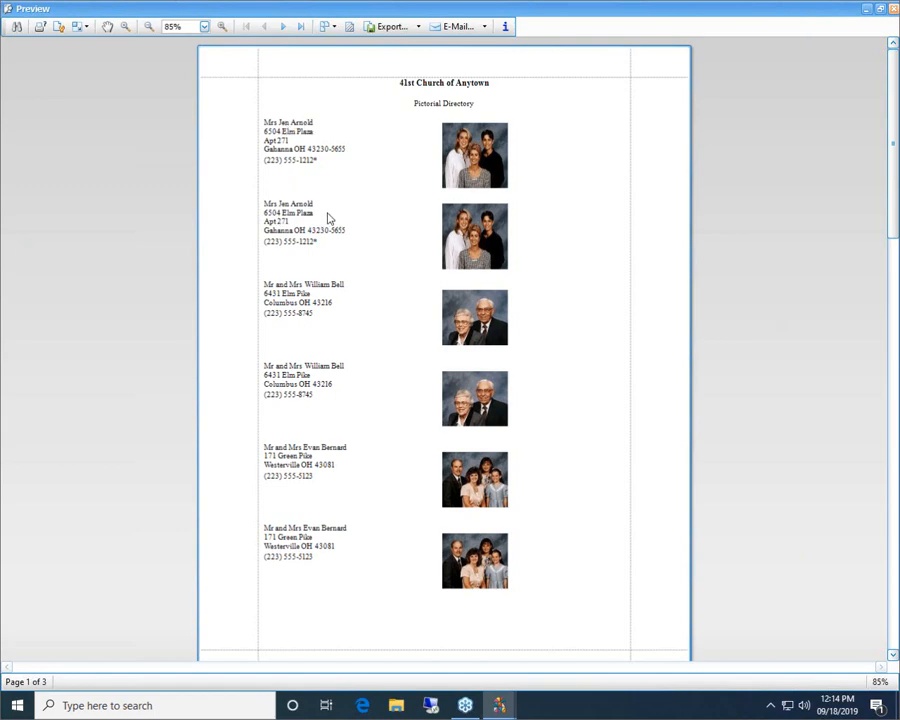
{"action": "left_click", "coordinate": [893, 10]}
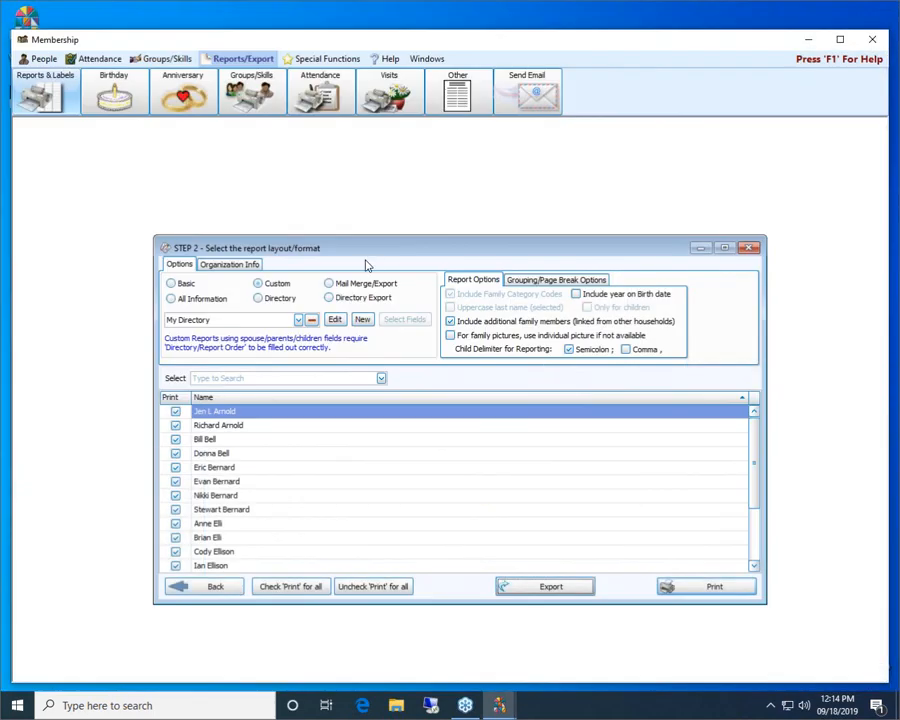
- Compare the name lists of the Custom and Directory report types, and leave the report type set to Directory
{"action": "left_click", "coordinate": [258, 299]}
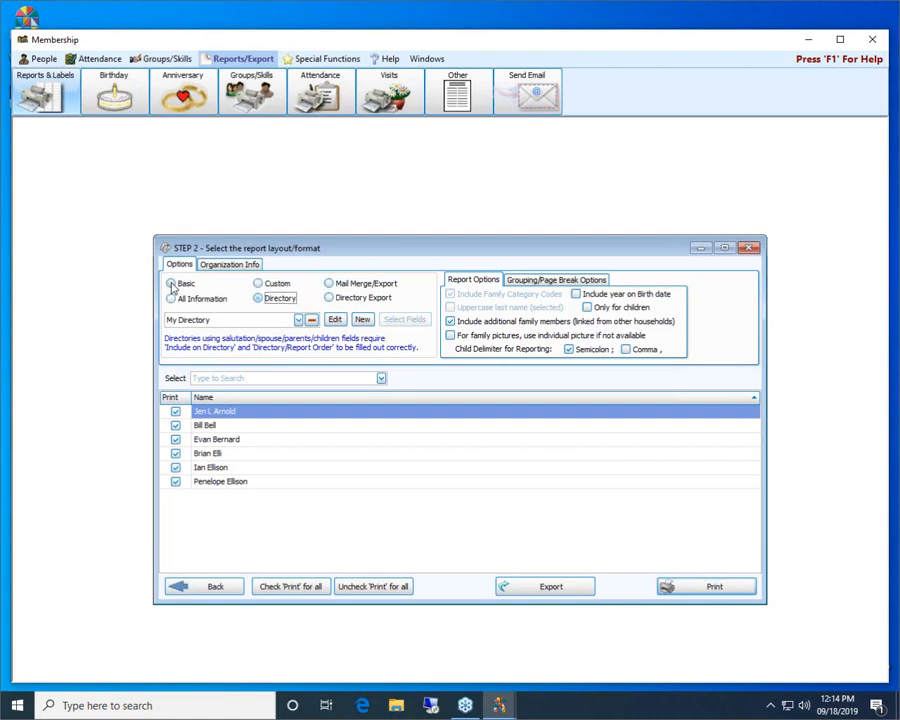
{"action": "left_click", "coordinate": [258, 285]}
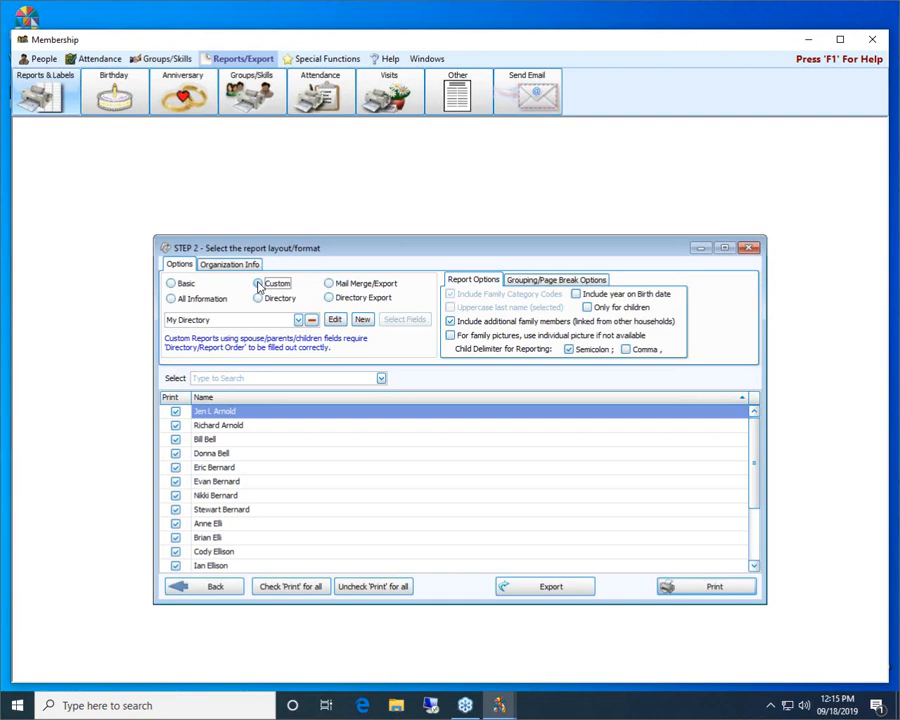
{"action": "left_click", "coordinate": [259, 285]}
{"action": "left_click", "coordinate": [258, 299]}
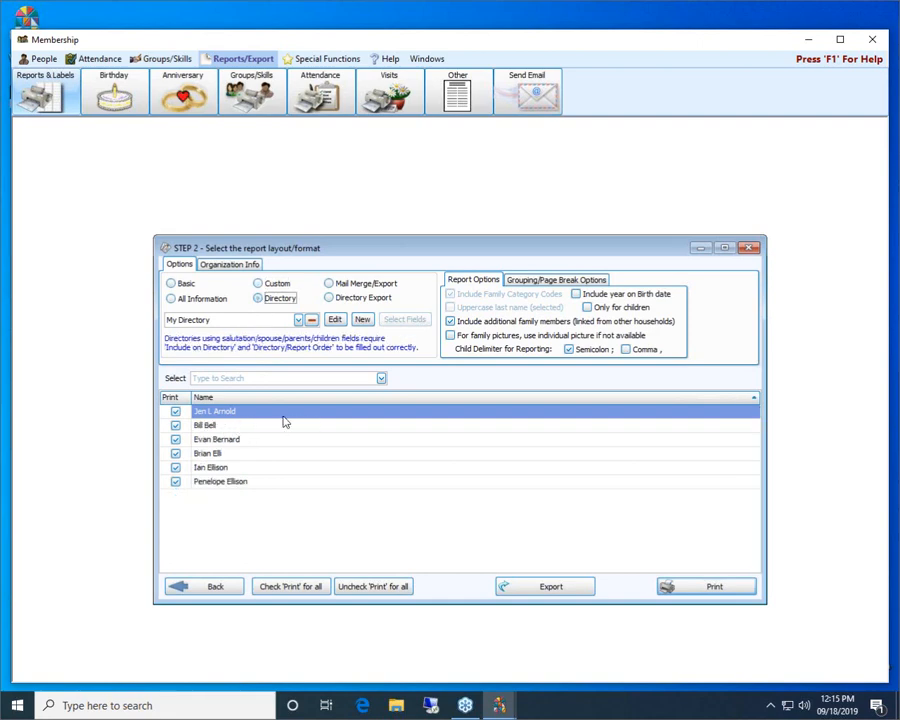
- Preview My Directory as a Directory report, look over the page of families, and close the preview
{"action": "left_click", "coordinate": [722, 588]}
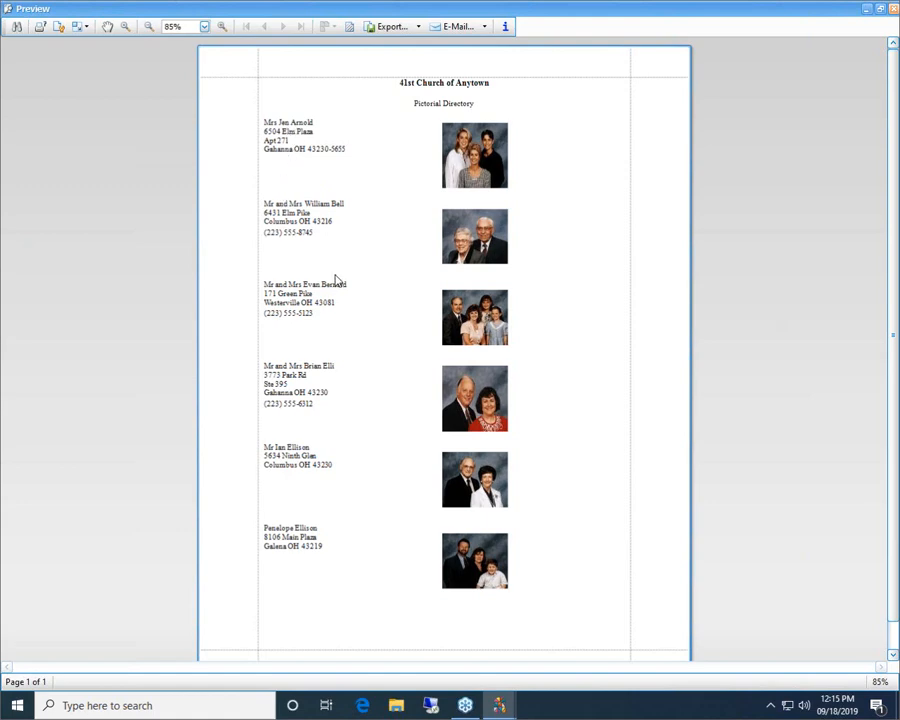
{"action": "scroll", "coordinate": [335, 280], "scroll_direction": "down", "scroll_amount": 1}
{"action": "scroll", "coordinate": [335, 280], "scroll_direction": "up", "scroll_amount": 1}
{"action": "left_click", "coordinate": [894, 9]}
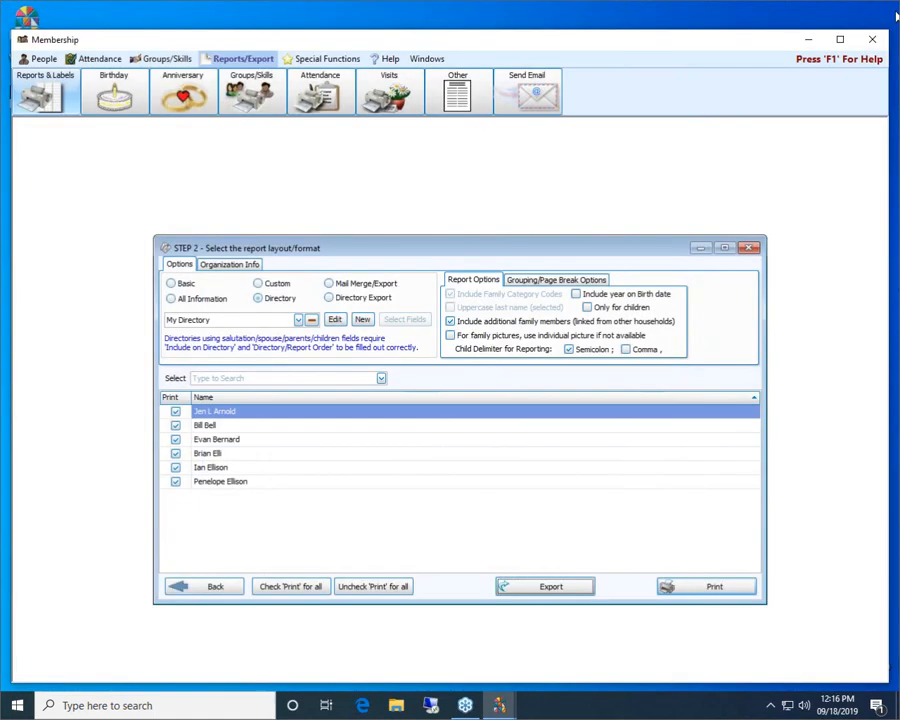